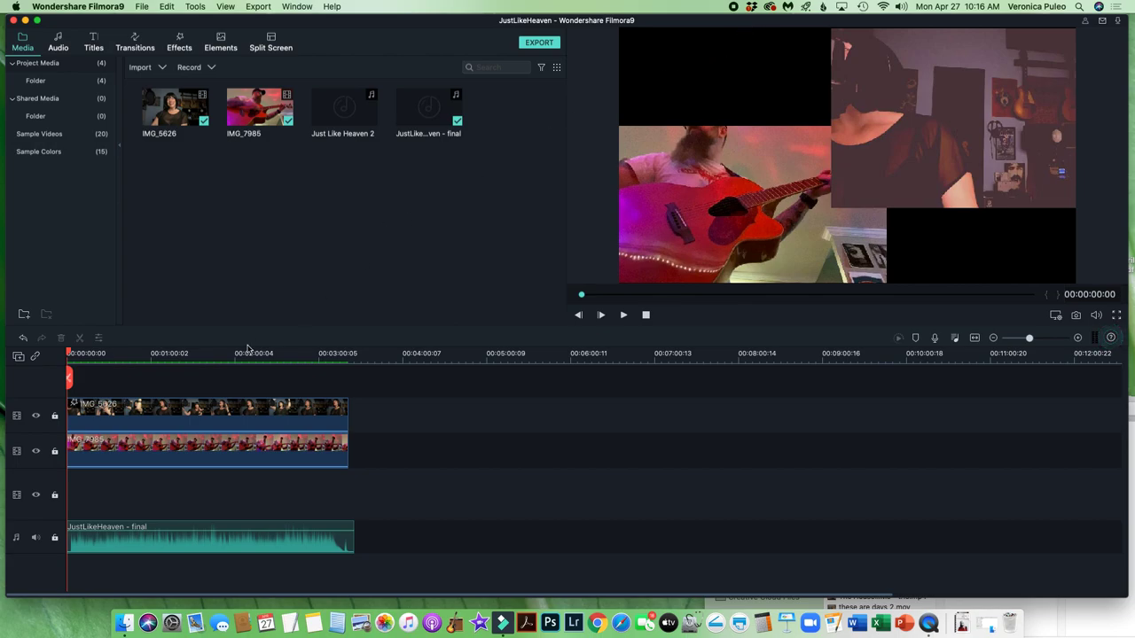
Start importing individual media files, then cancel without adding anything
{"action": "left_click", "coordinate": [195, 528]}
{"action": "left_click", "coordinate": [141, 7]}
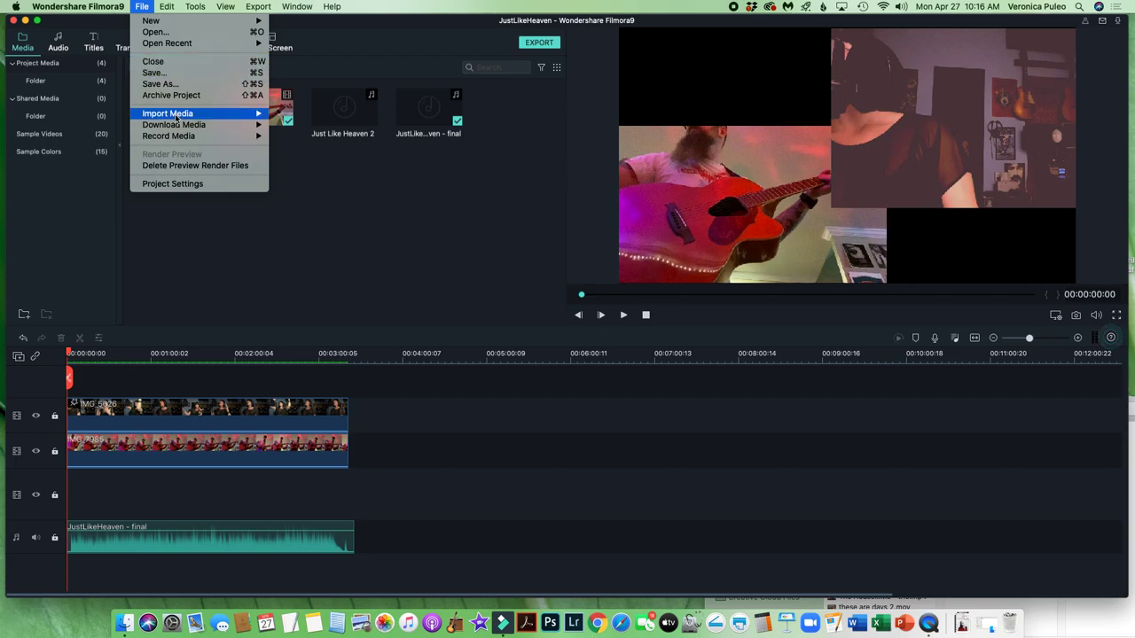
{"action": "mouse_move", "coordinate": [176, 118]}
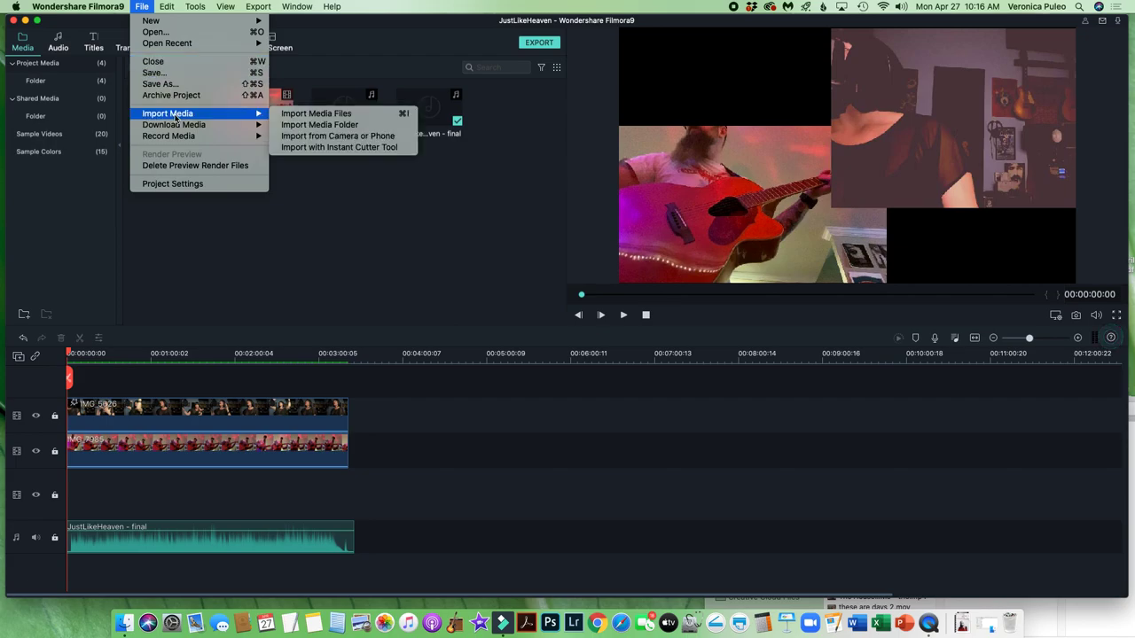
{"action": "left_click", "coordinate": [301, 114]}
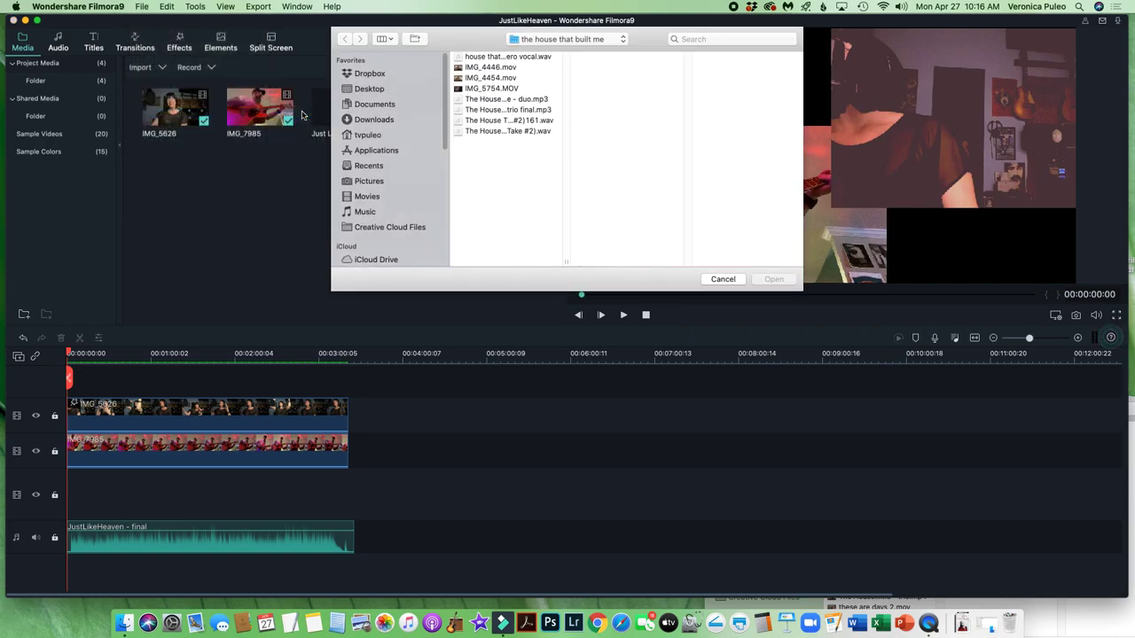
{"action": "left_click", "coordinate": [724, 280]}
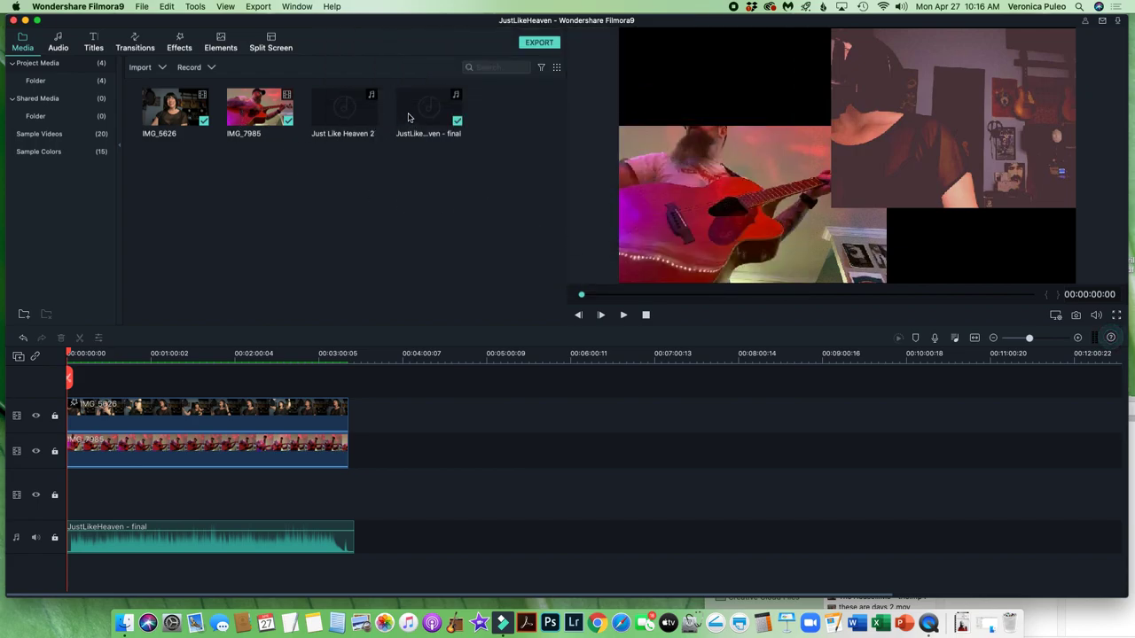
Preview the final song, IMG_7985, and then the singer clip IMG_5626 in the library
{"action": "left_click", "coordinate": [409, 117]}
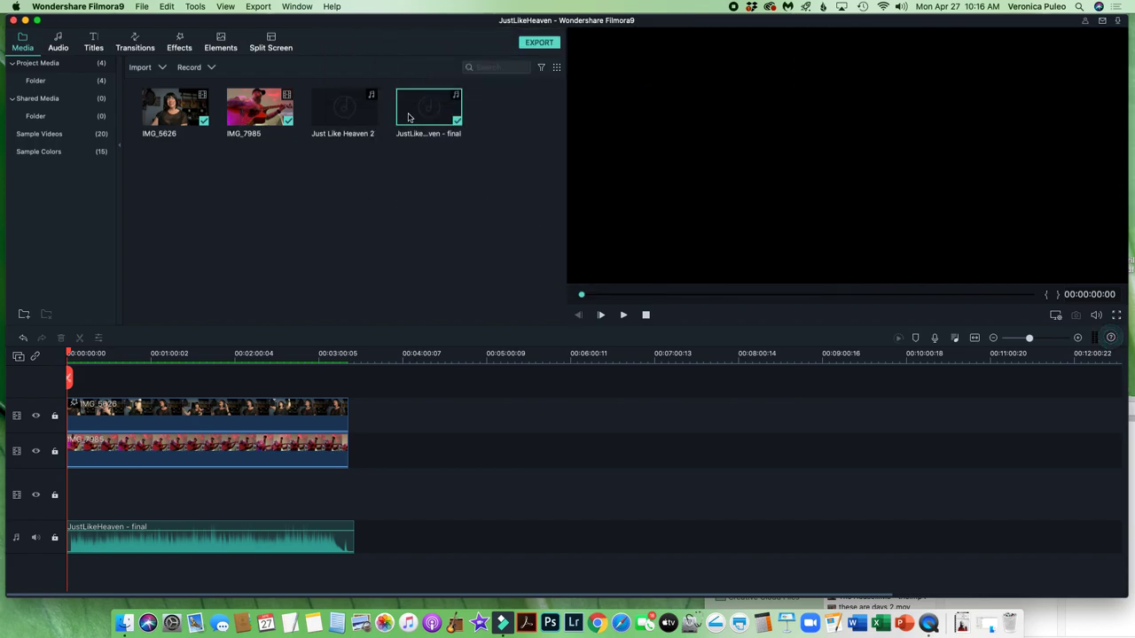
{"action": "left_click", "coordinate": [273, 110]}
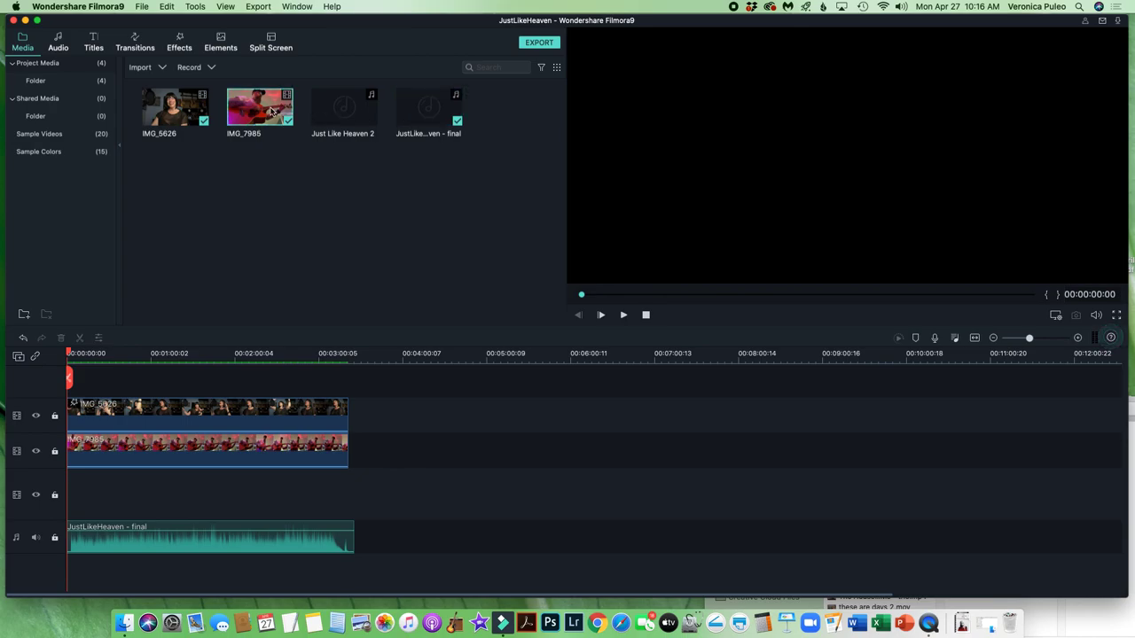
{"action": "left_click", "coordinate": [184, 106]}
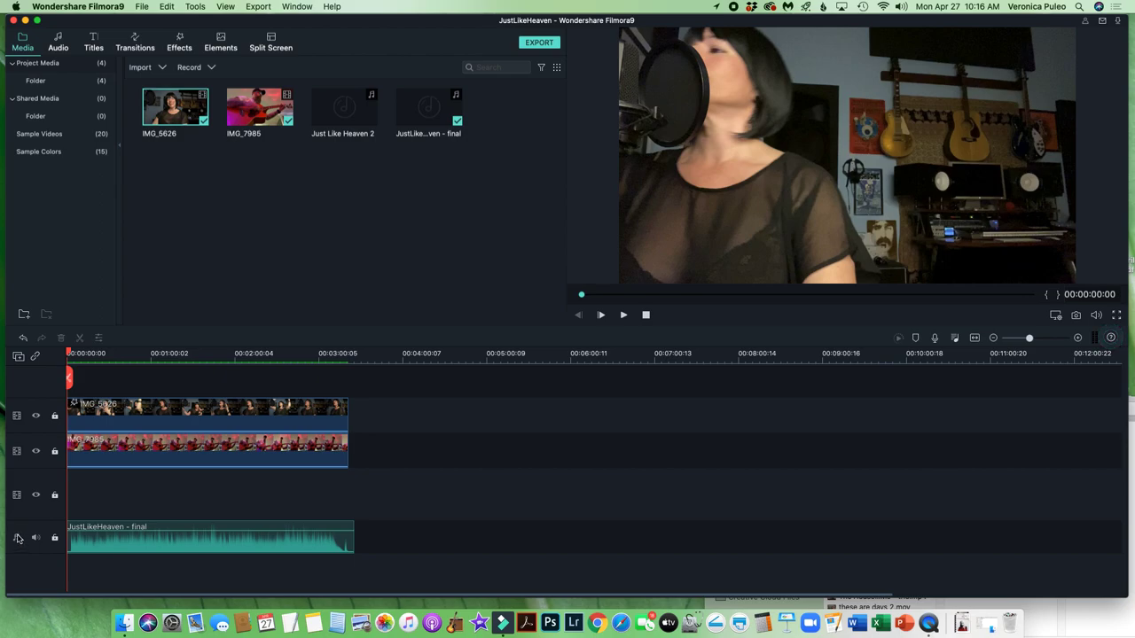
Select the song, IMG_5626 and IMG_7985 clips on the timeline in turn
{"action": "left_click", "coordinate": [145, 550]}
{"action": "left_click", "coordinate": [108, 450]}
{"action": "left_click", "coordinate": [105, 415]}
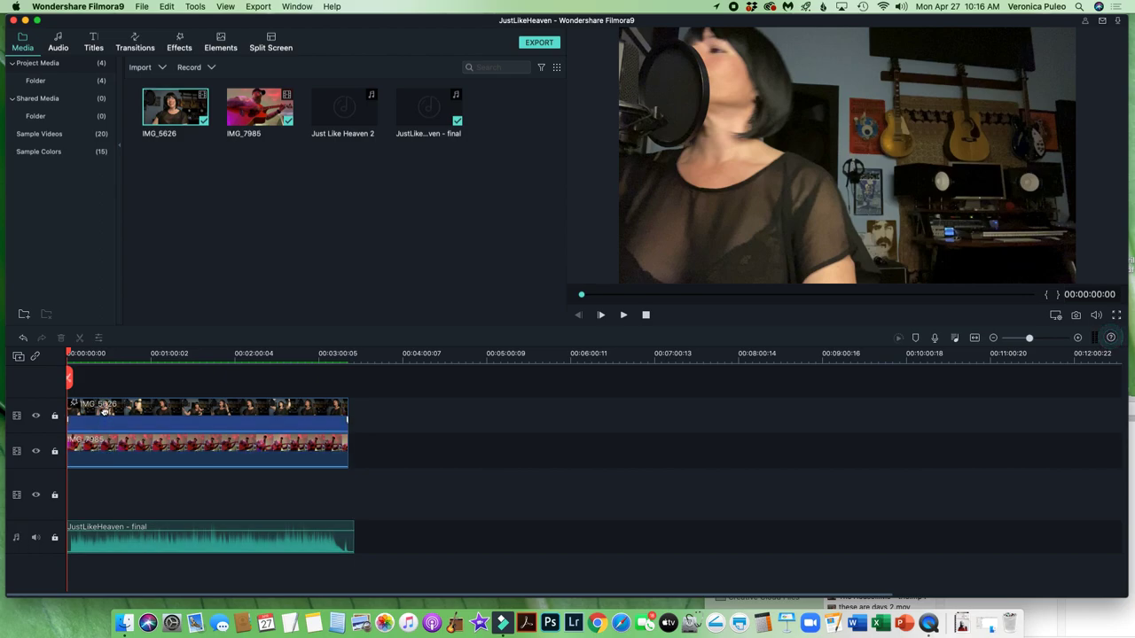
{"action": "left_click", "coordinate": [106, 450]}
{"action": "left_click", "coordinate": [104, 423]}
{"action": "left_click", "coordinate": [106, 450]}
{"action": "left_click", "coordinate": [105, 423]}
{"action": "left_click", "coordinate": [107, 450]}
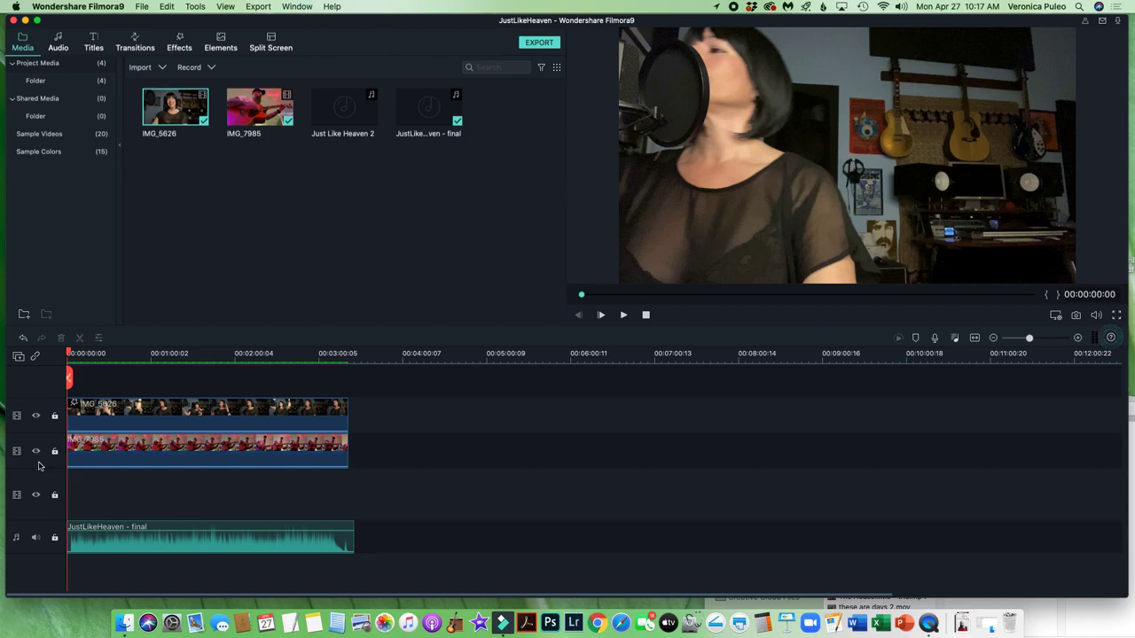
Add an empty video track and drag down the guitar clip IMG_7985's volume line
{"action": "left_click", "coordinate": [18, 357]}
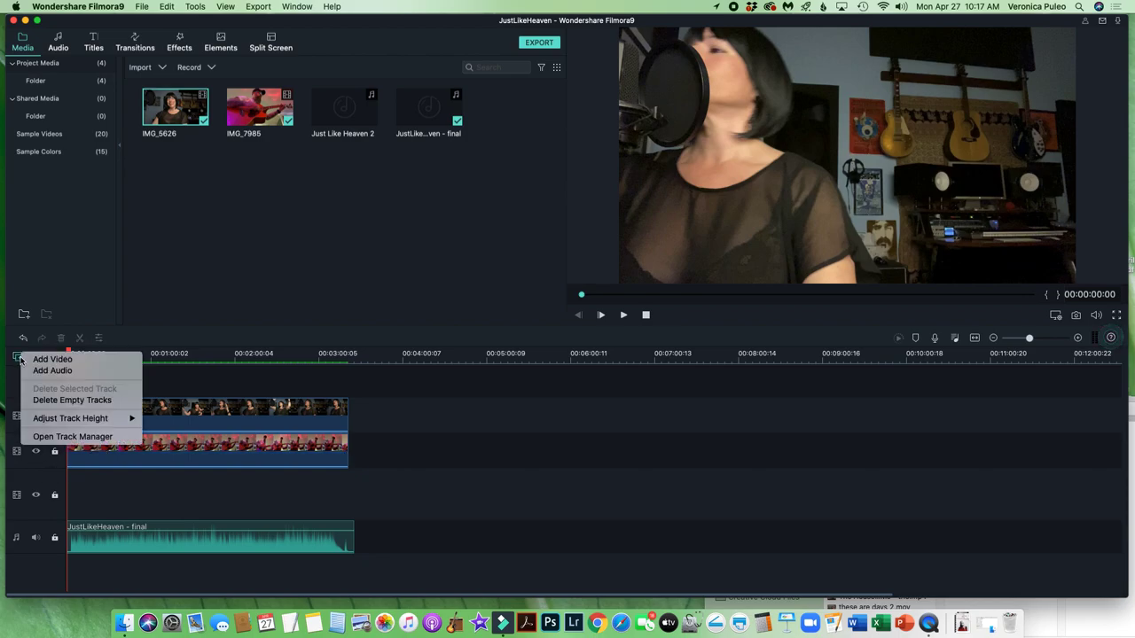
{"action": "left_click", "coordinate": [44, 359]}
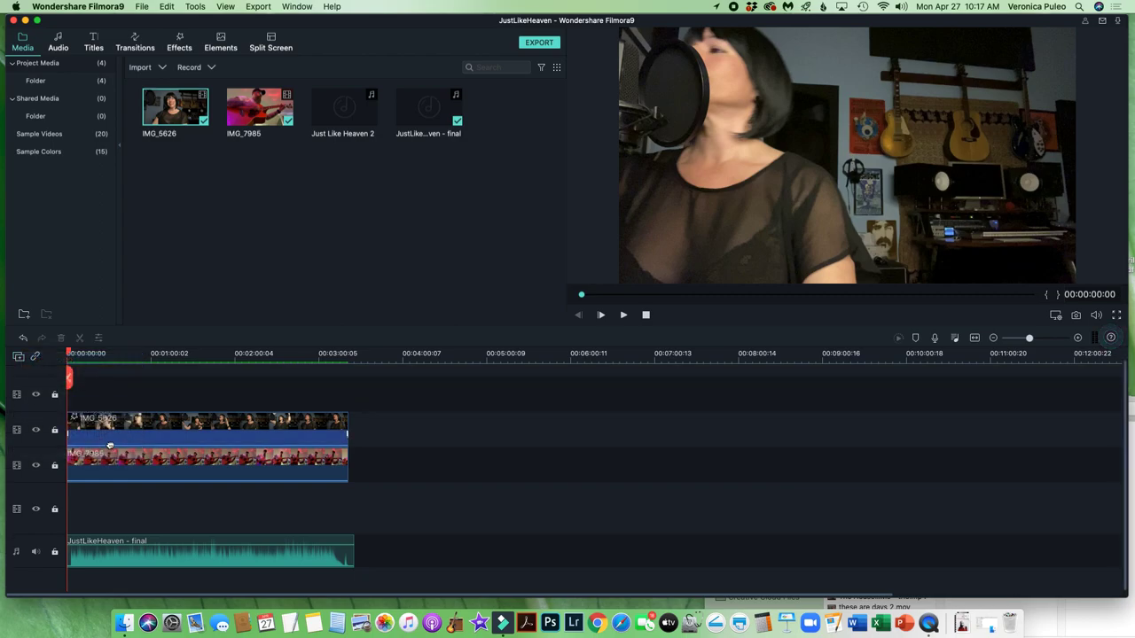
{"action": "left_click", "coordinate": [111, 479]}
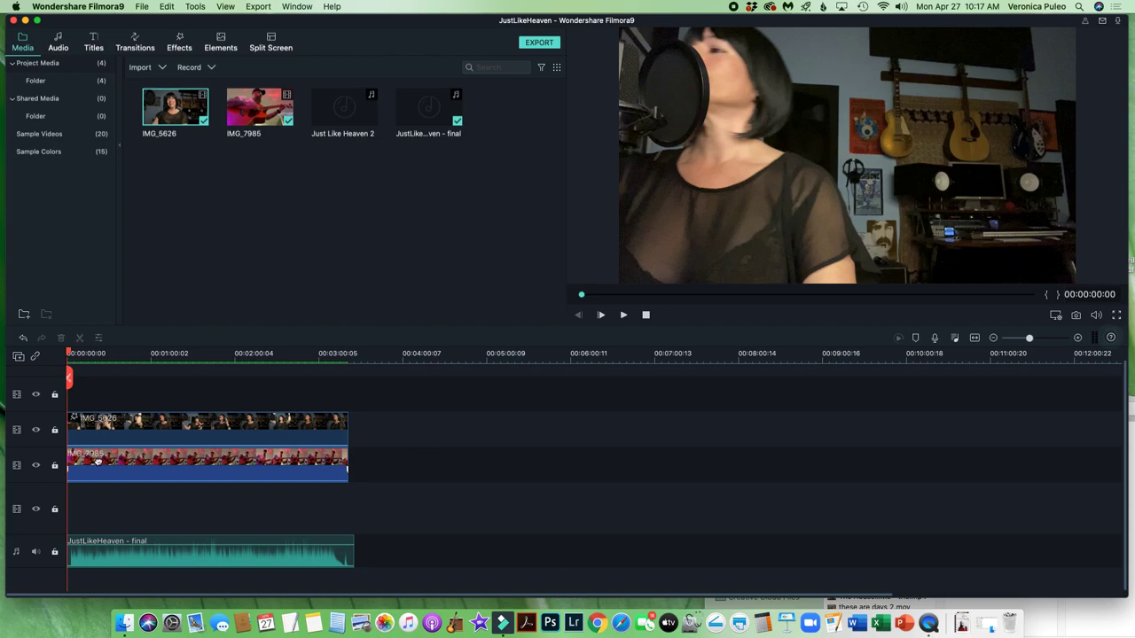
{"action": "left_click_drag", "start_coordinate": [88, 466], "coordinate": [98, 437]}
{"action": "left_click", "coordinate": [95, 436]}
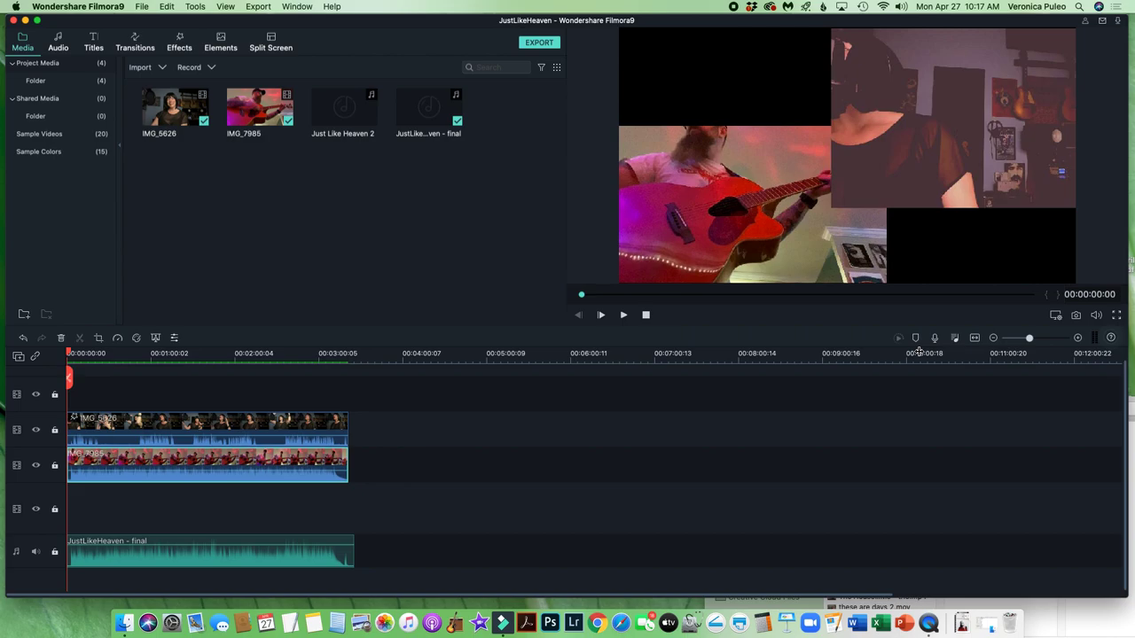
{"action": "left_click", "coordinate": [1049, 341]}
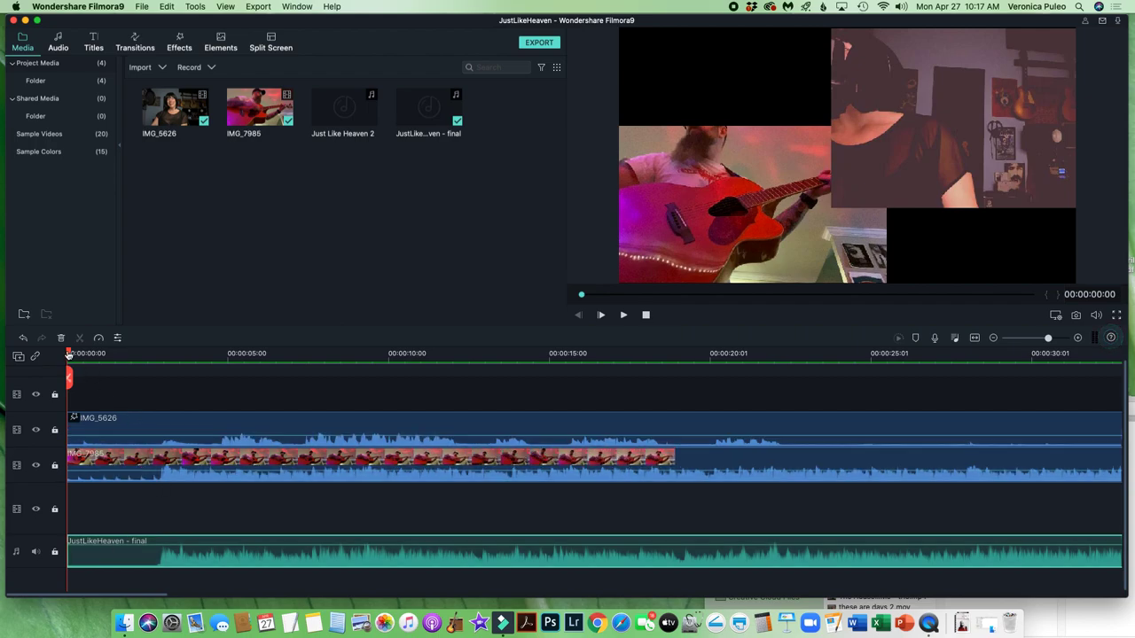
Move the playhead to 00:00:02:26, check IMG_7985's Video settings, and nudge the clip along its track
{"action": "left_click_drag", "start_coordinate": [71, 354], "coordinate": [159, 352]}
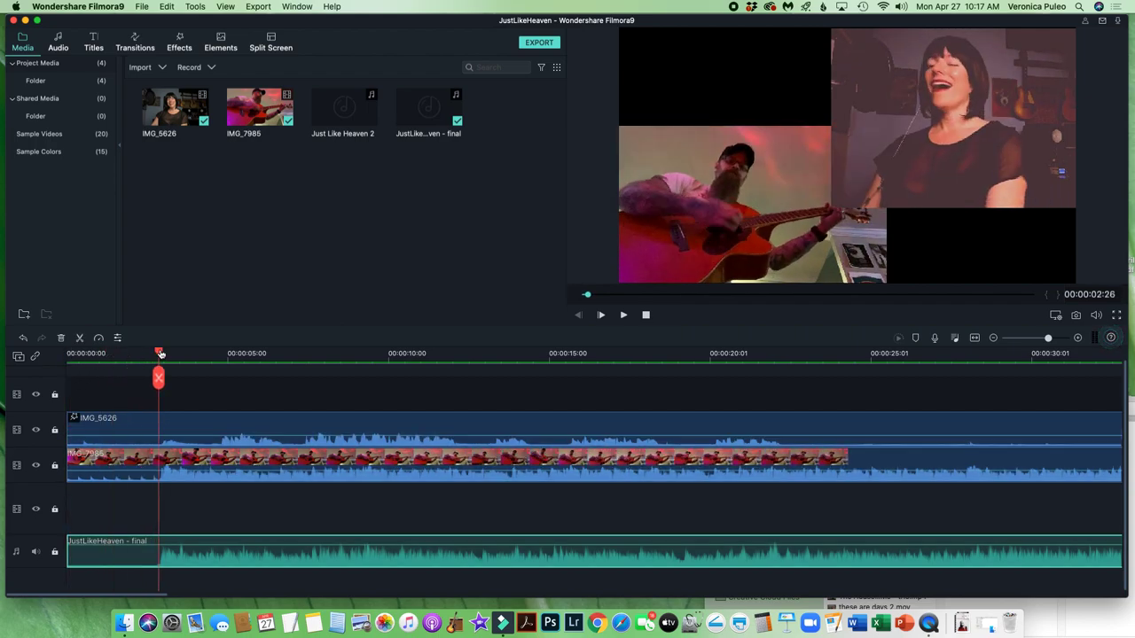
{"action": "left_click", "coordinate": [178, 460]}
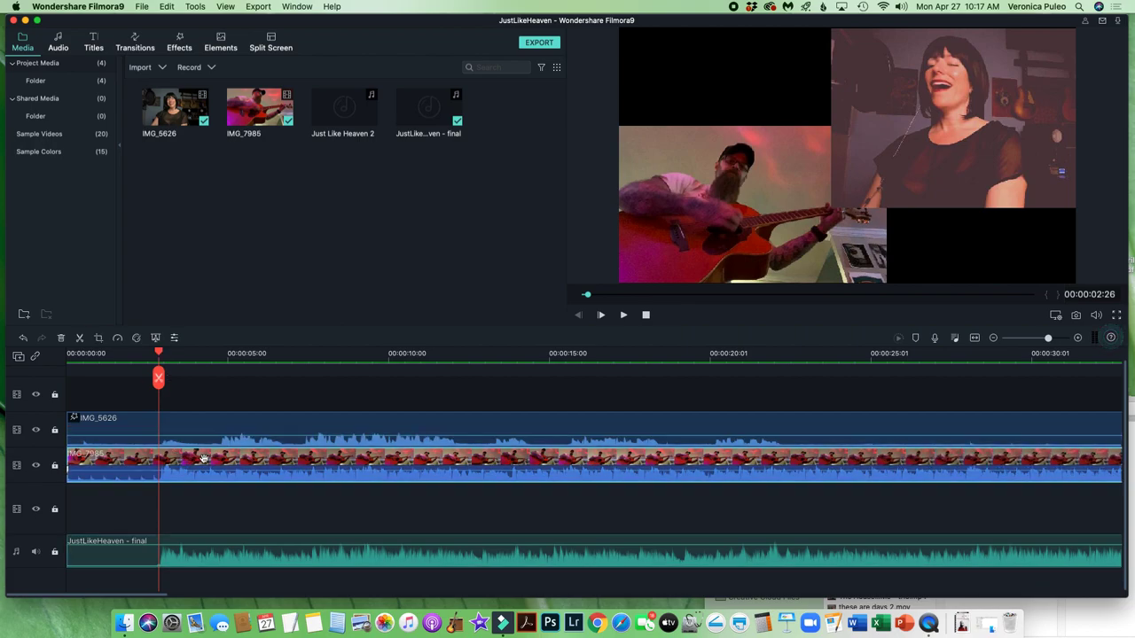
{"action": "double_click", "coordinate": [216, 458]}
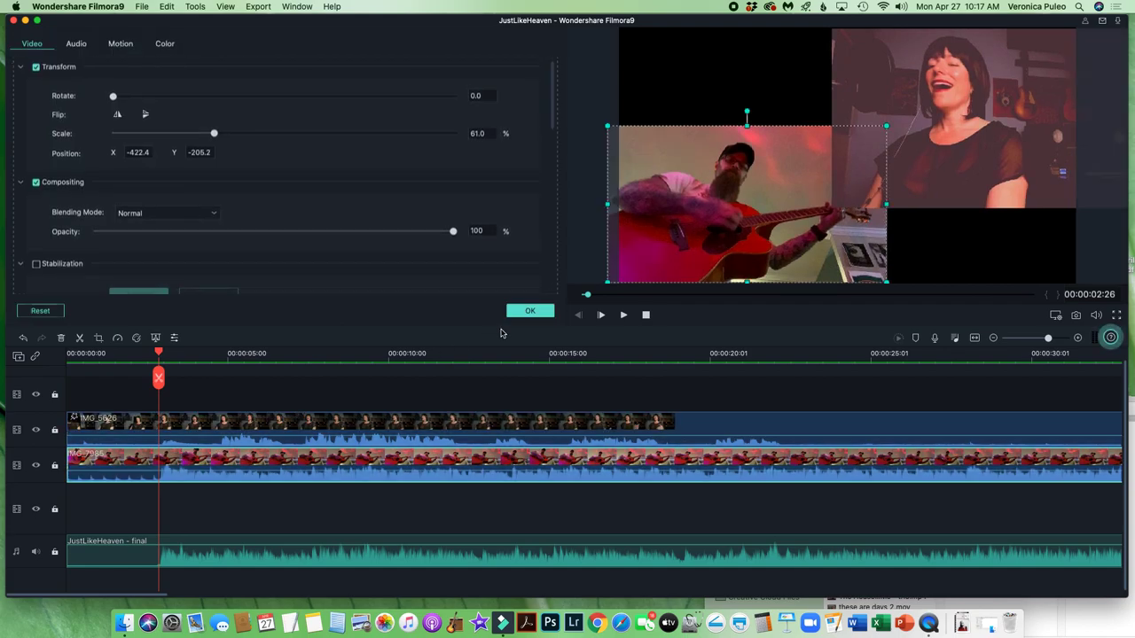
{"action": "left_click", "coordinate": [529, 310]}
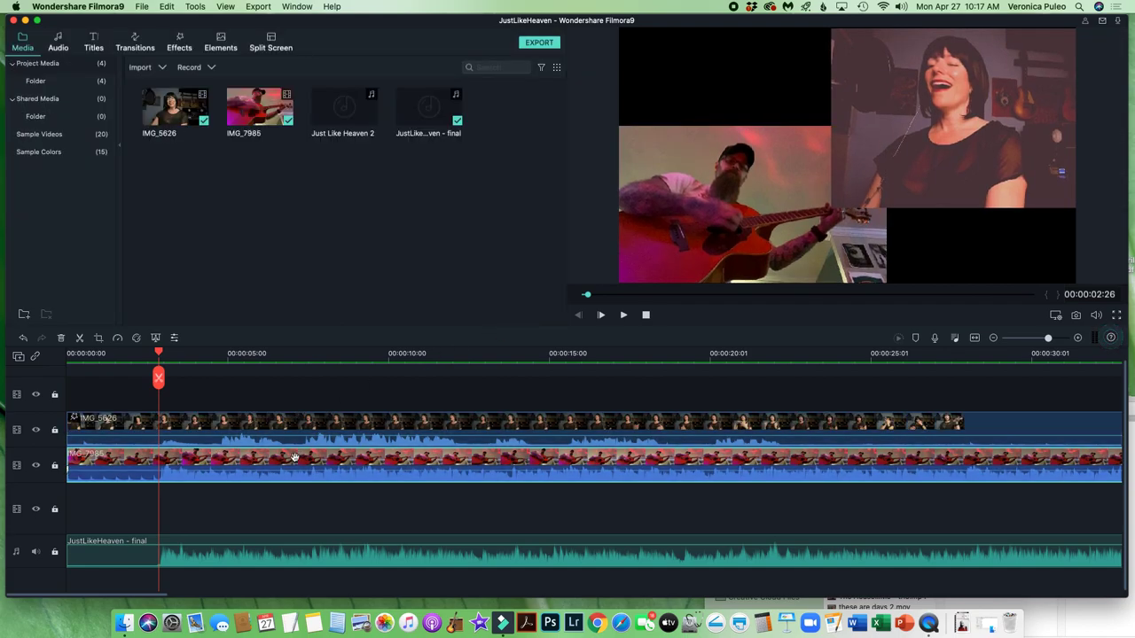
{"action": "mouse_move", "coordinate": [301, 456]}
{"action": "left_mouse_down"}
{"action": "mouse_move", "coordinate": [364, 453]}
{"action": "mouse_move", "coordinate": [289, 455]}
{"action": "left_mouse_up"}
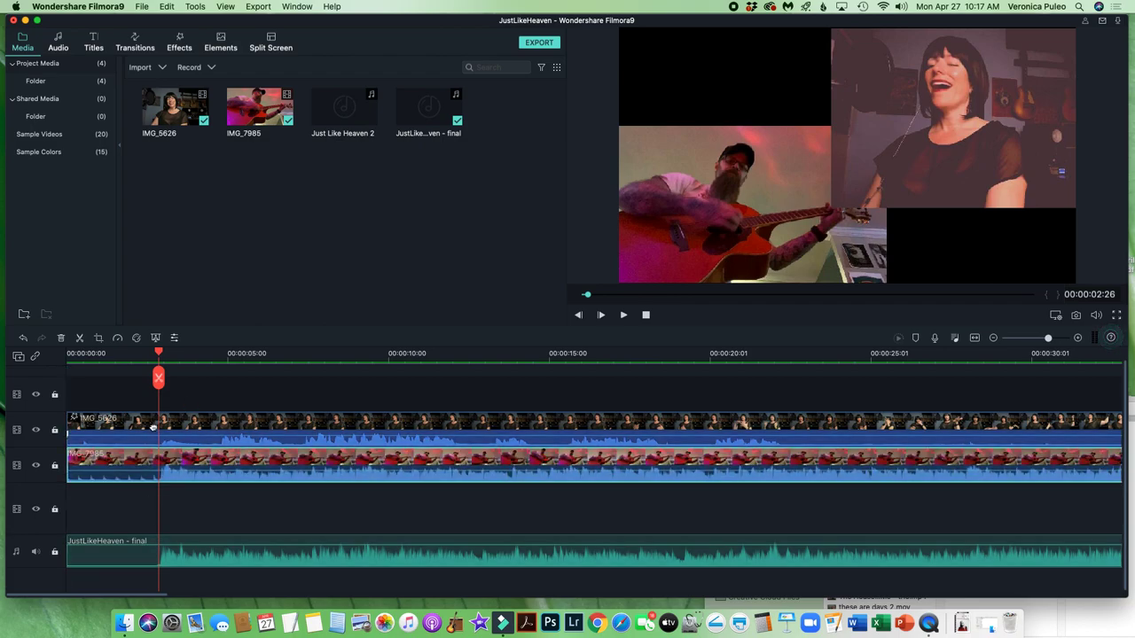
Mute the singer clip IMG_5626's own audio via its right-click menu
{"action": "left_click", "coordinate": [149, 554]}
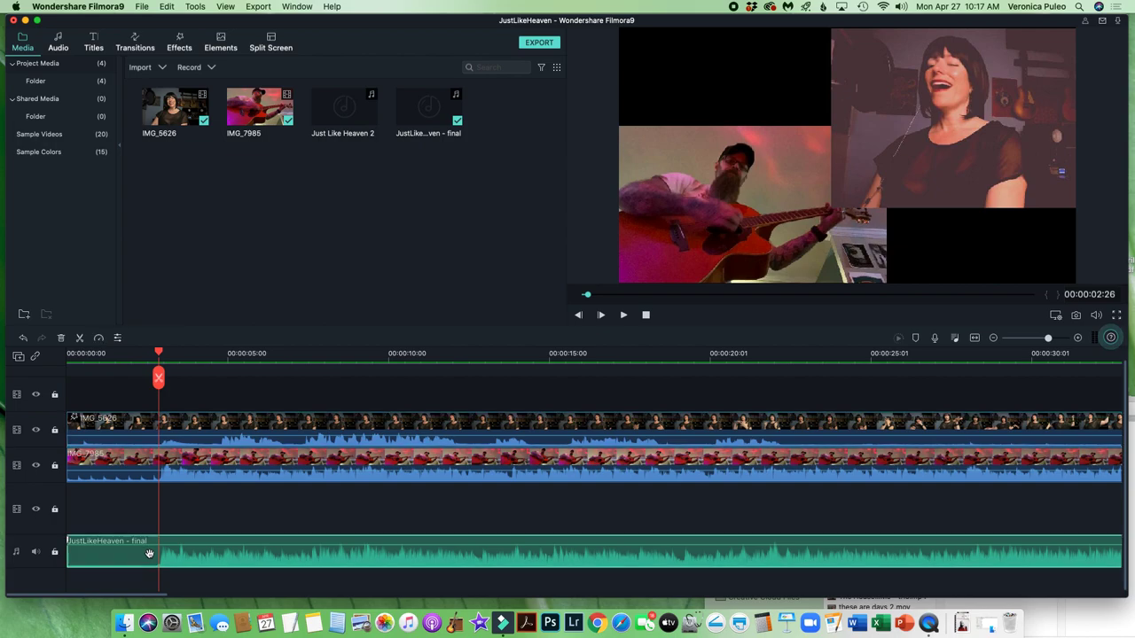
{"action": "left_click", "coordinate": [172, 436]}
{"action": "right_click", "coordinate": [172, 436]}
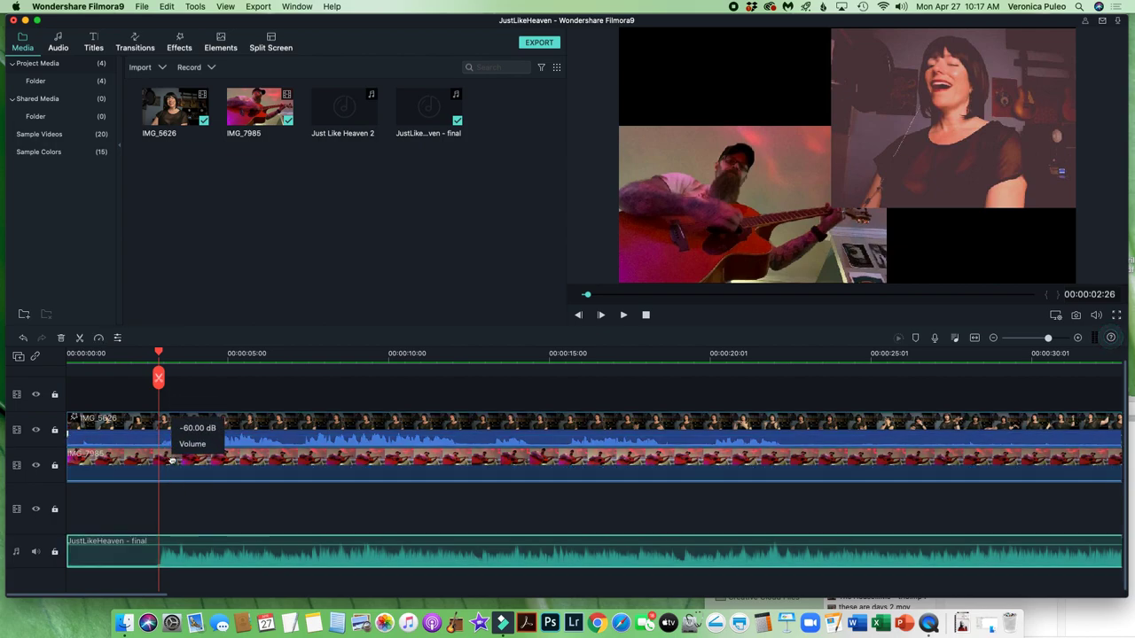
{"action": "left_click", "coordinate": [197, 446]}
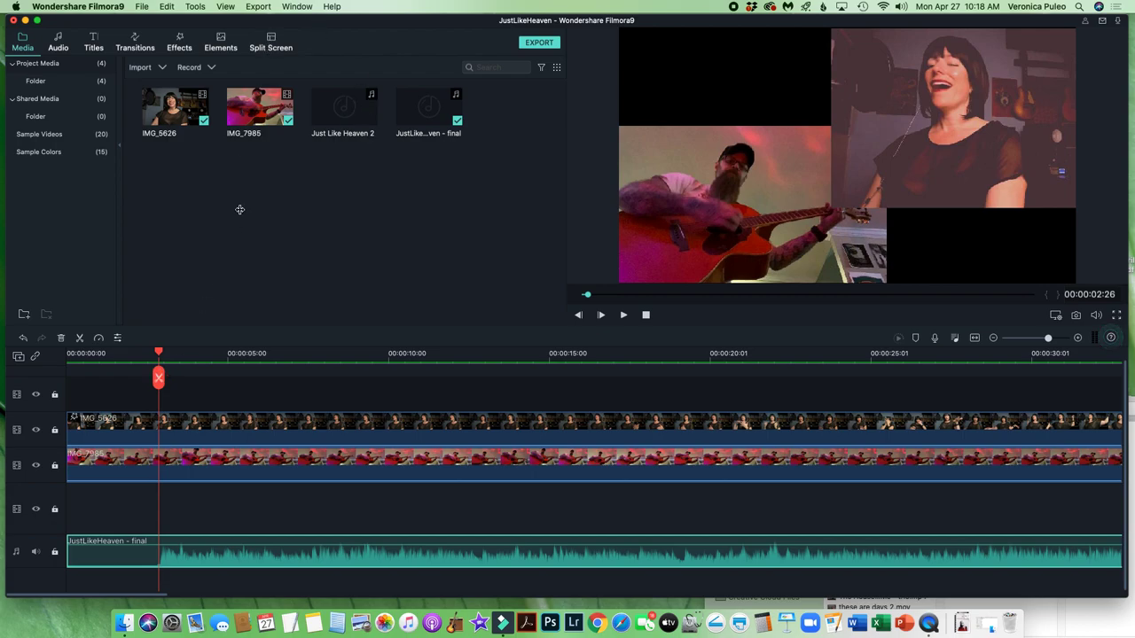
Scale the guitarist clip to 58.4% at position -447.2, -219.2 and apply it
{"action": "double_click", "coordinate": [140, 455]}
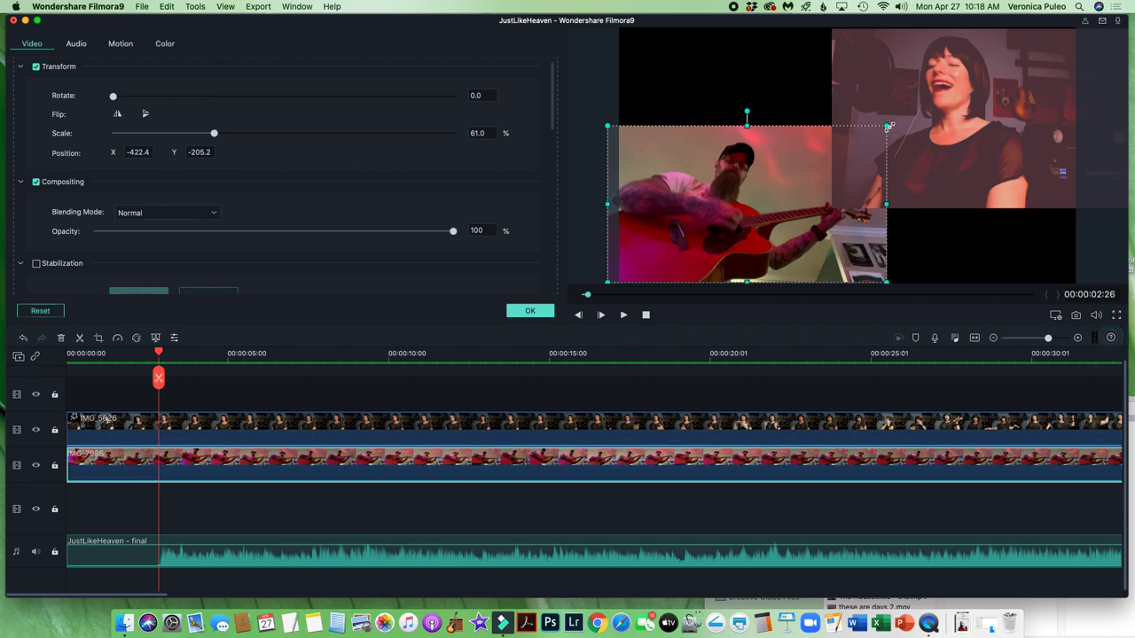
{"action": "left_click_drag", "start_coordinate": [886, 127], "coordinate": [873, 162]}
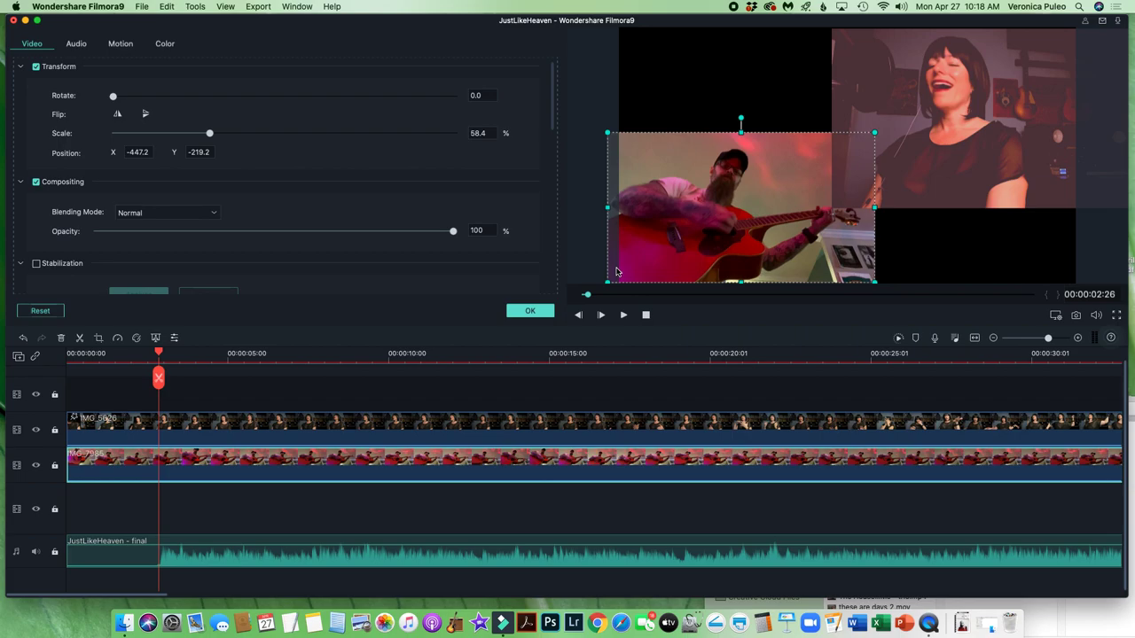
{"action": "left_click", "coordinate": [525, 314]}
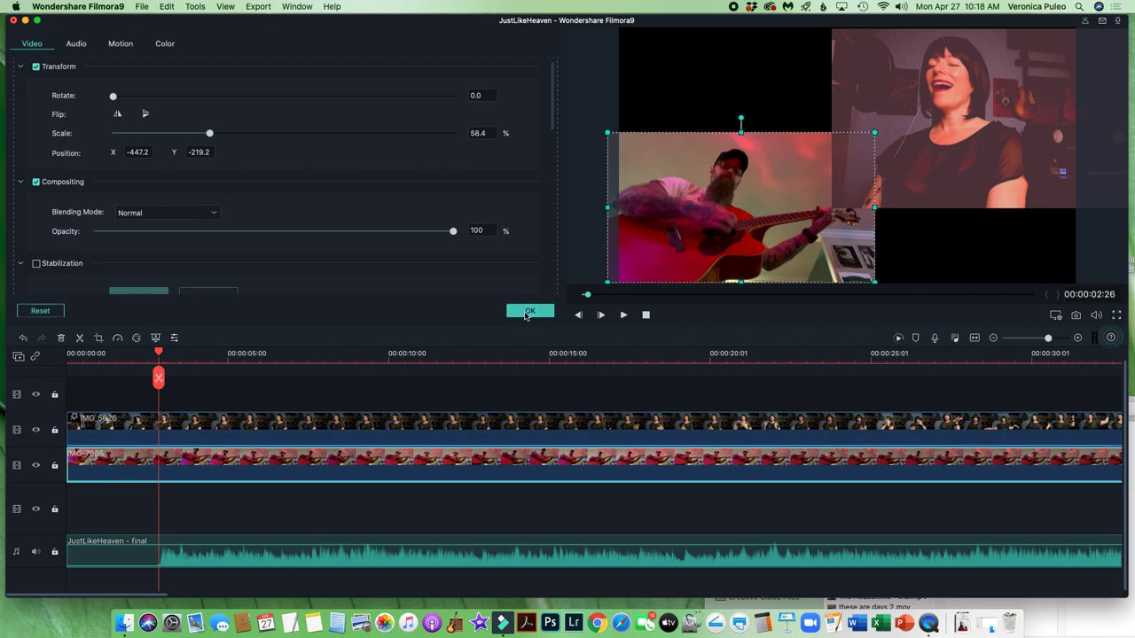
Resize the singer clip to 69.3% at position 610.2, 159.6 in the upper right
{"action": "double_click", "coordinate": [797, 423]}
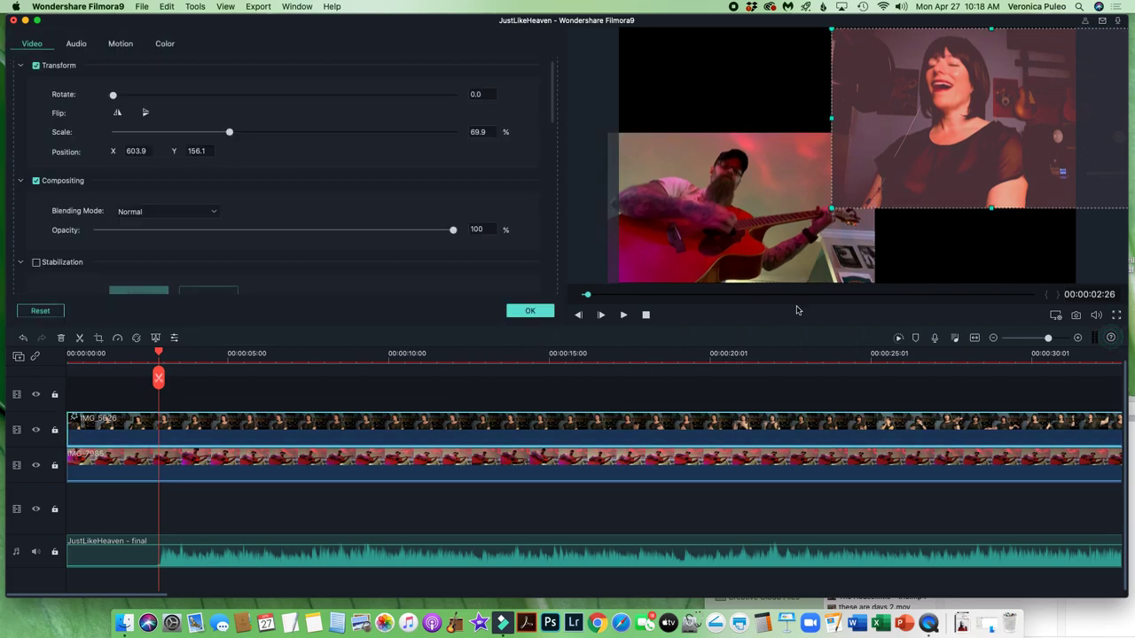
{"action": "left_click_drag", "start_coordinate": [831, 205], "coordinate": [837, 142]}
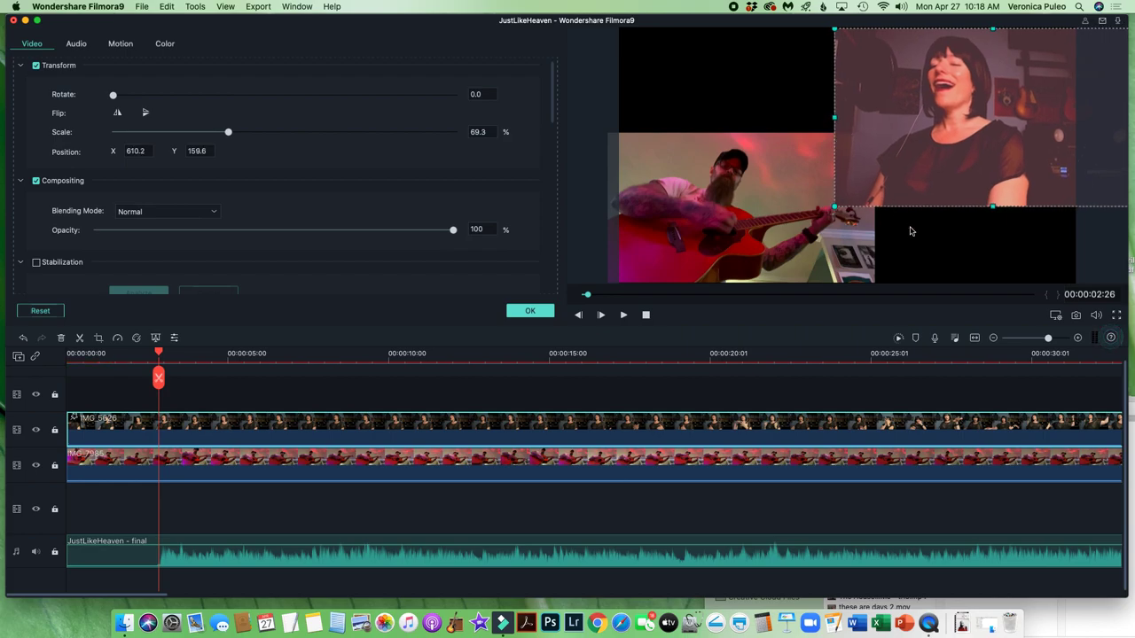
{"action": "left_click", "coordinate": [779, 271]}
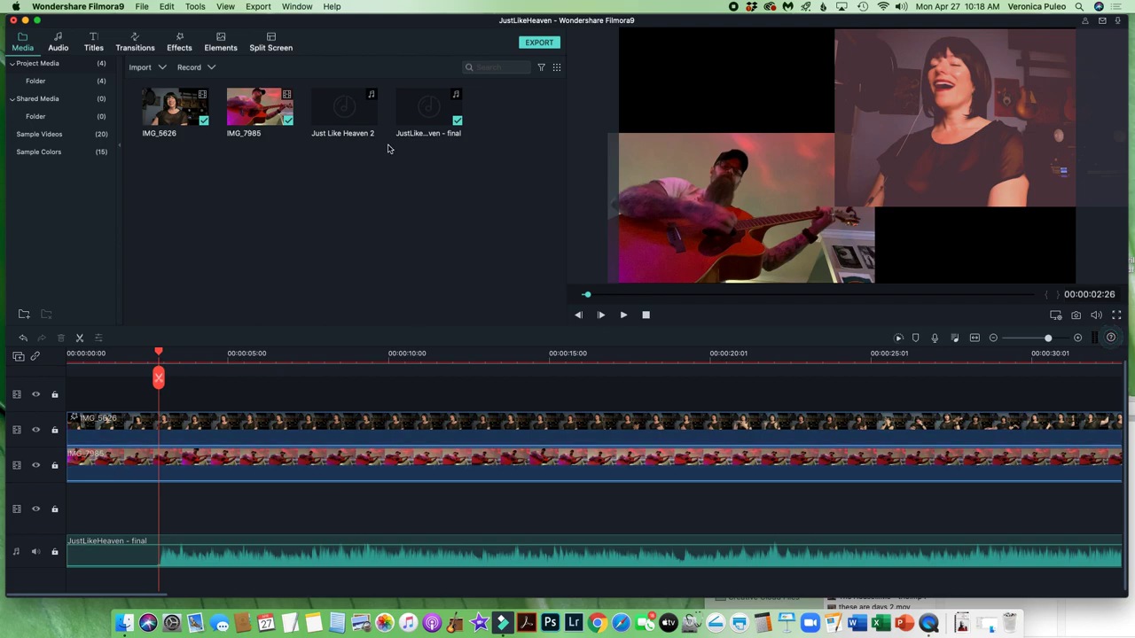
Add Dissolve transitions at the starts of the singer and guitarist clips
{"action": "left_click", "coordinate": [135, 40]}
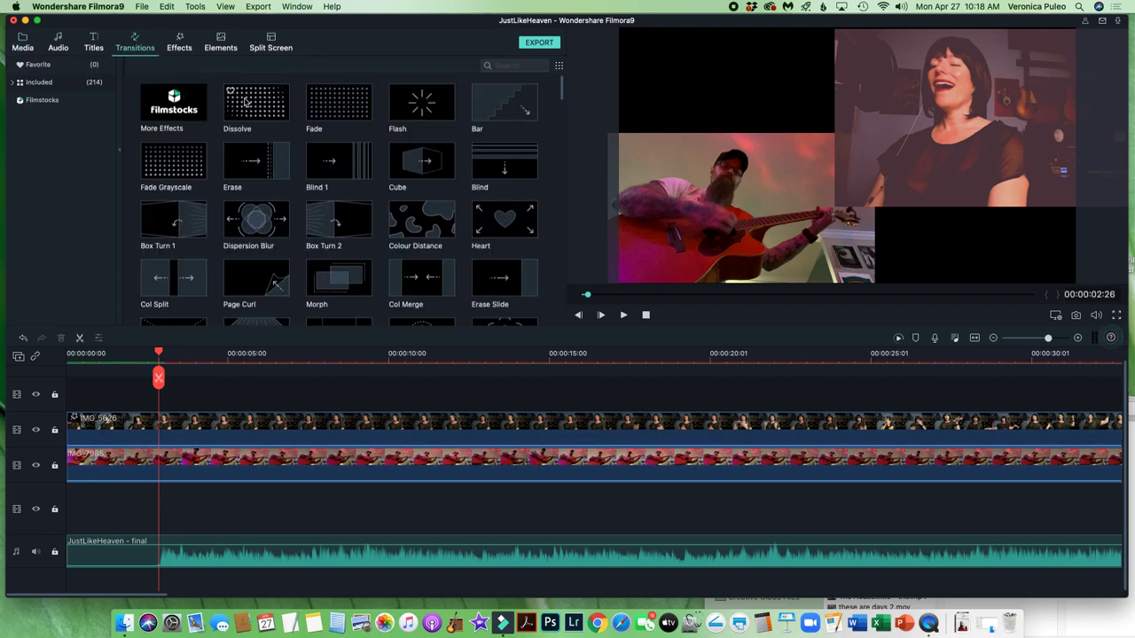
{"action": "left_click_drag", "start_coordinate": [244, 100], "coordinate": [73, 426]}
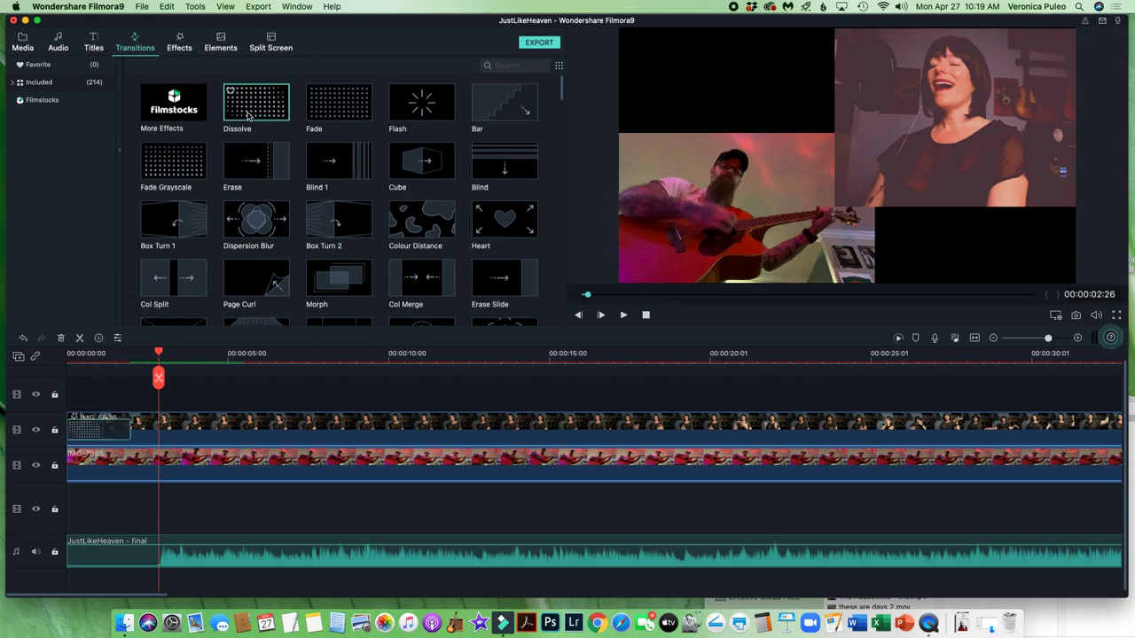
{"action": "left_click_drag", "start_coordinate": [248, 114], "coordinate": [78, 461]}
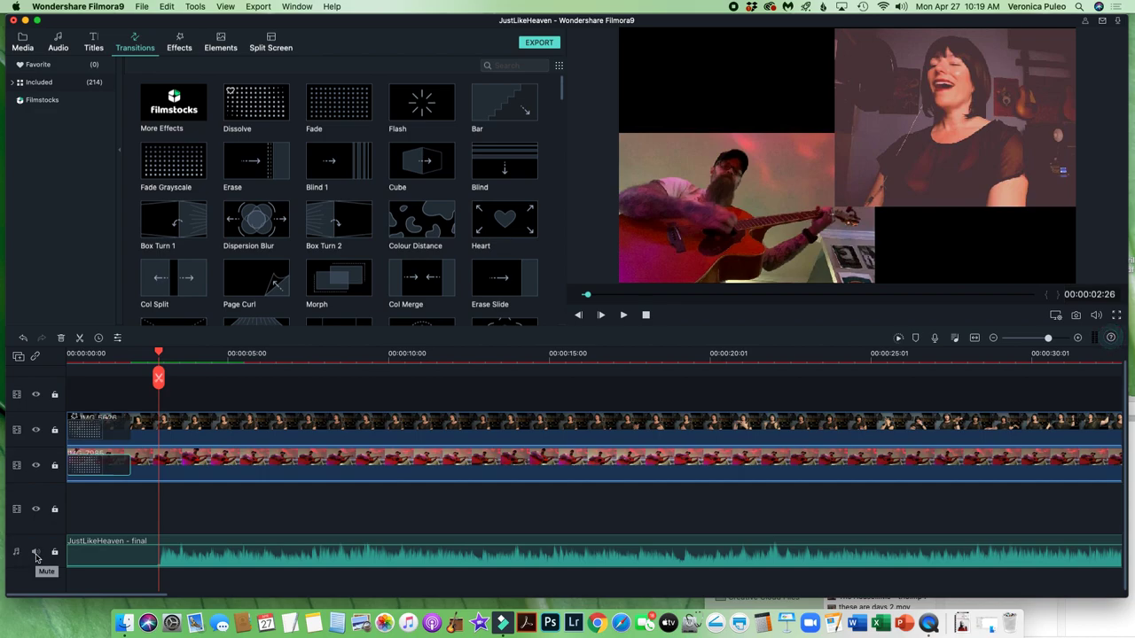
Mute the music, preview the opening, then undo the guitarist clip's Dissolve
{"action": "left_click", "coordinate": [35, 553]}
{"action": "left_click_drag", "start_coordinate": [164, 353], "coordinate": [96, 342]}
{"action": "key", "text": "space"}
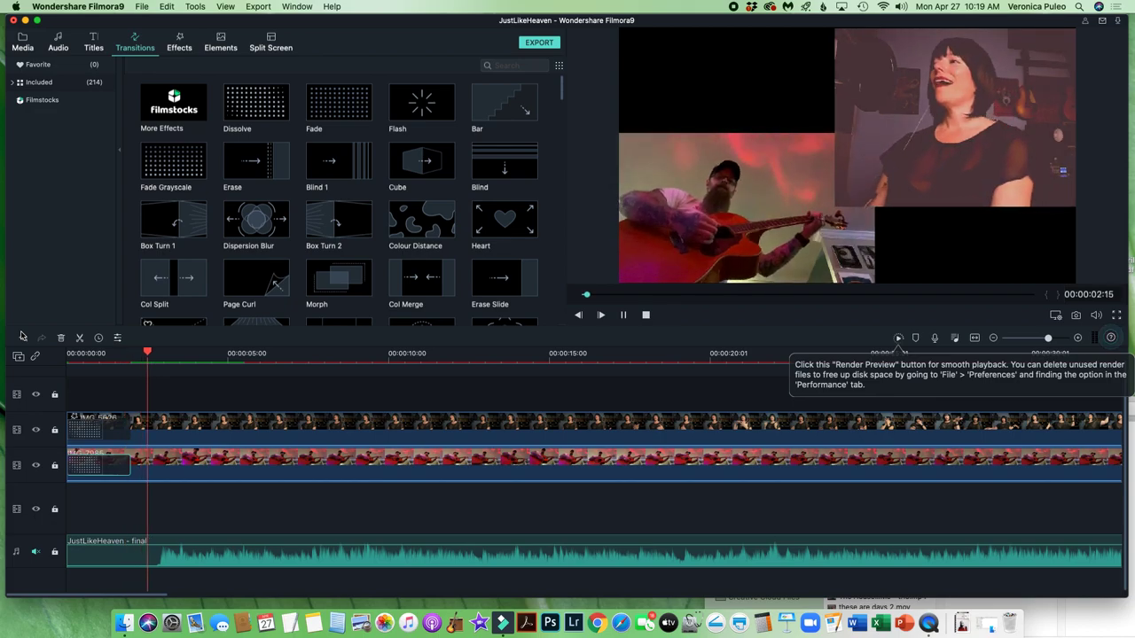
{"action": "key", "text": "space"}
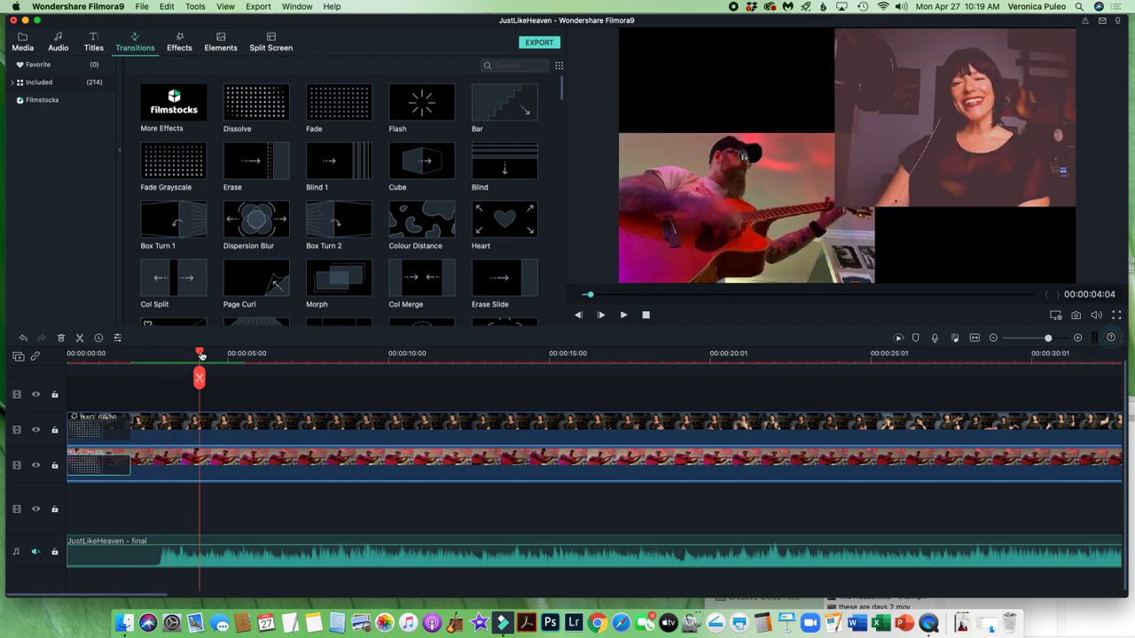
{"action": "key", "text": "super+z"}
{"action": "key", "text": "super+z"}
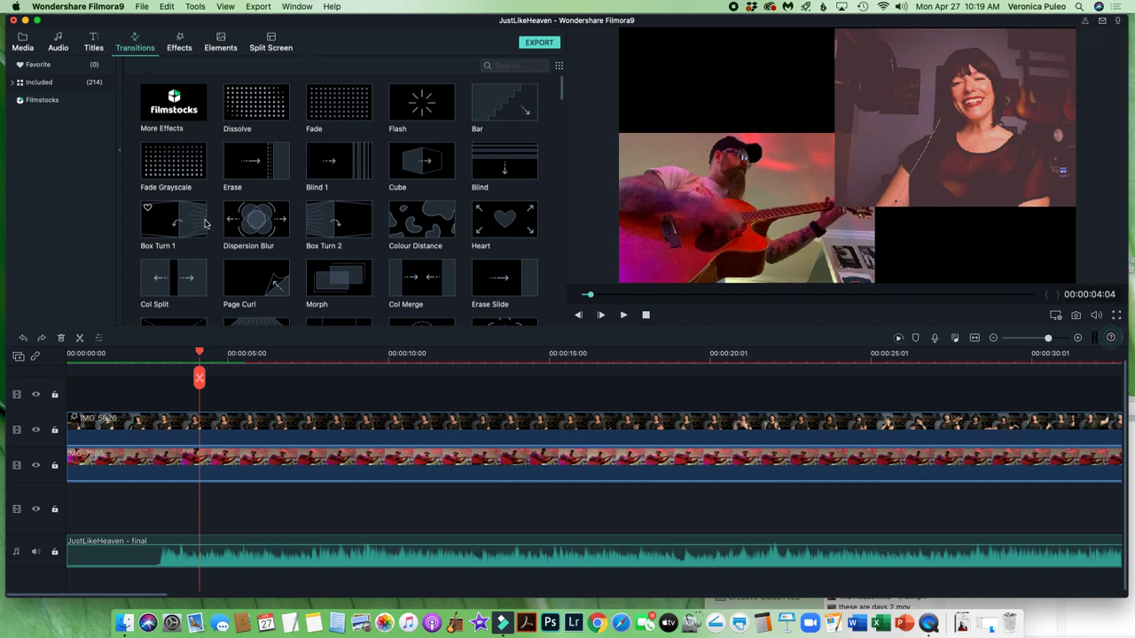
Add Box Turn 1 at IMG_7985's start and replay the opening from the beginning
{"action": "left_click_drag", "start_coordinate": [196, 223], "coordinate": [89, 463]}
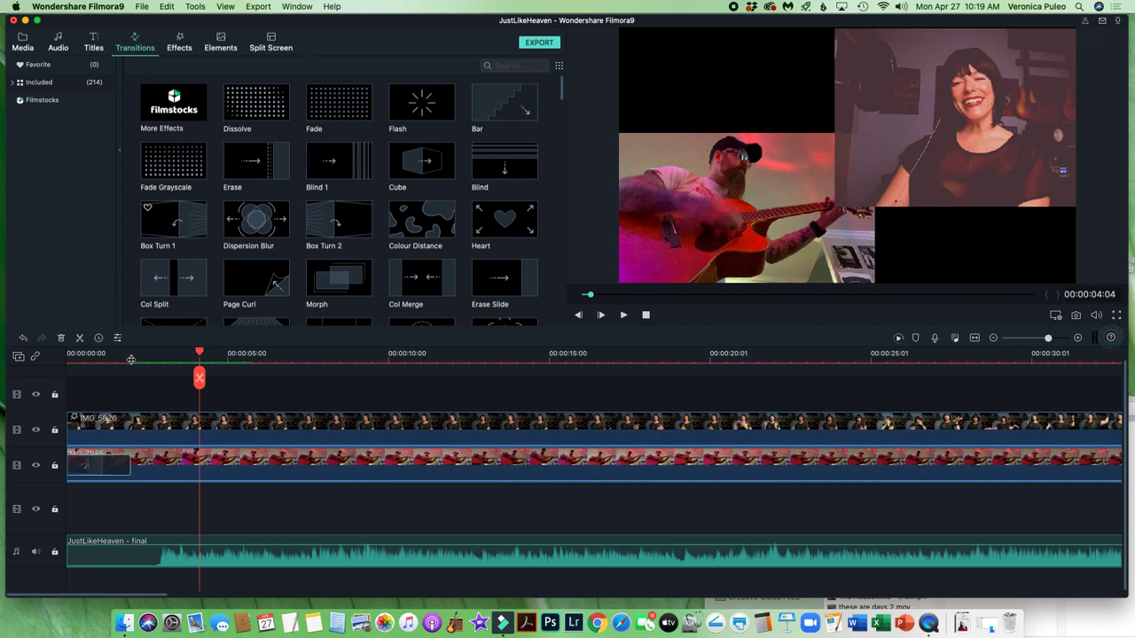
{"action": "left_click_drag", "start_coordinate": [200, 354], "coordinate": [70, 353]}
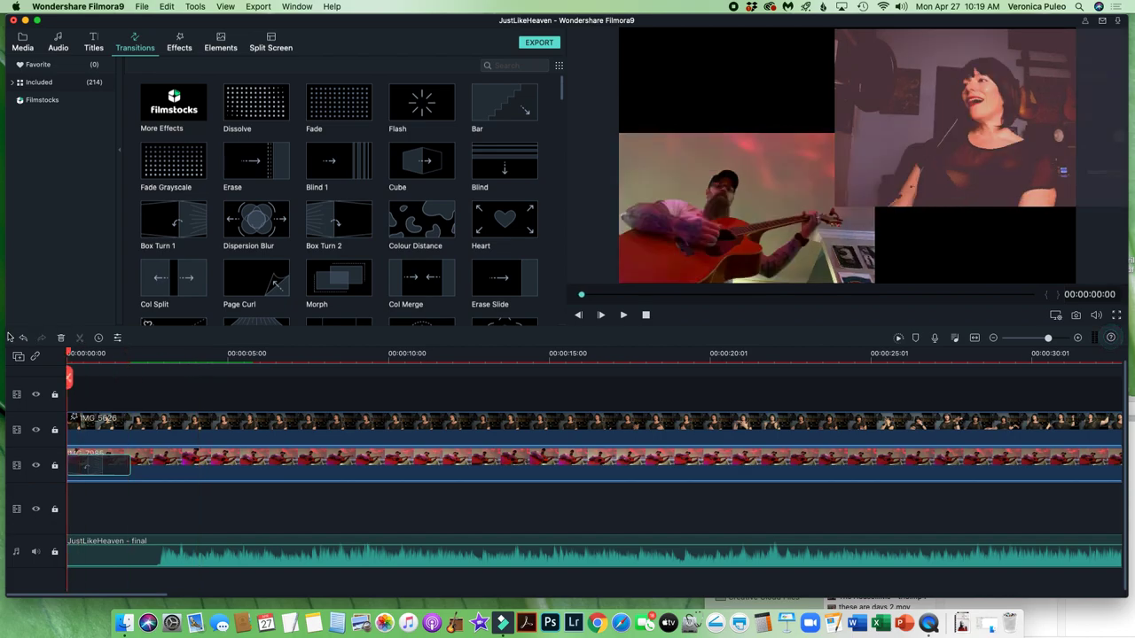
{"action": "key", "text": "space"}
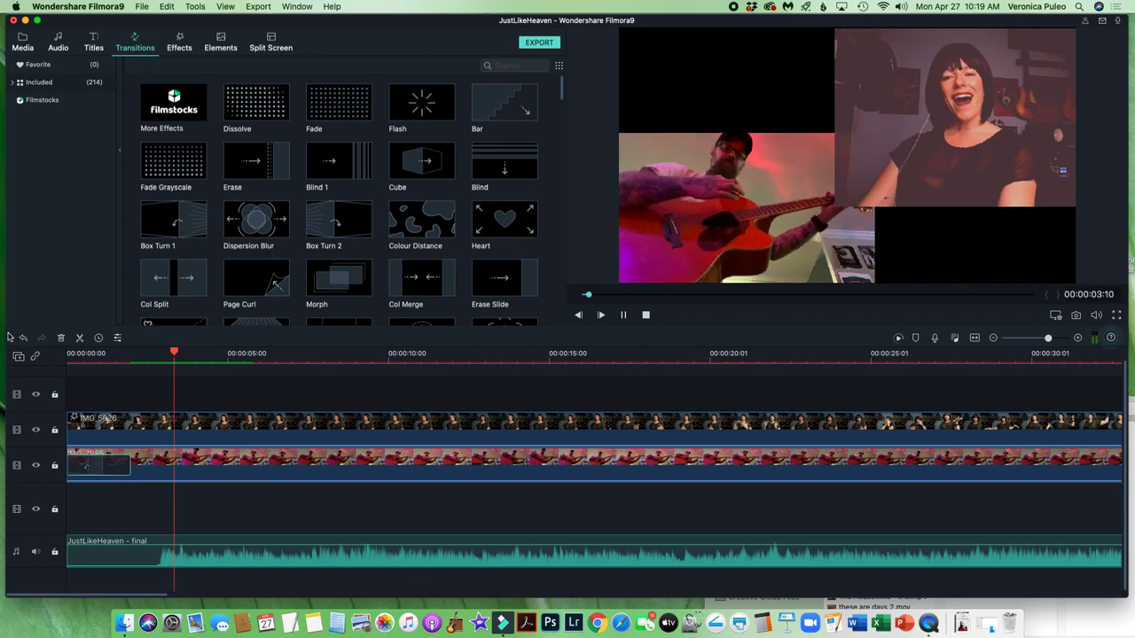
{"action": "key", "text": "space"}
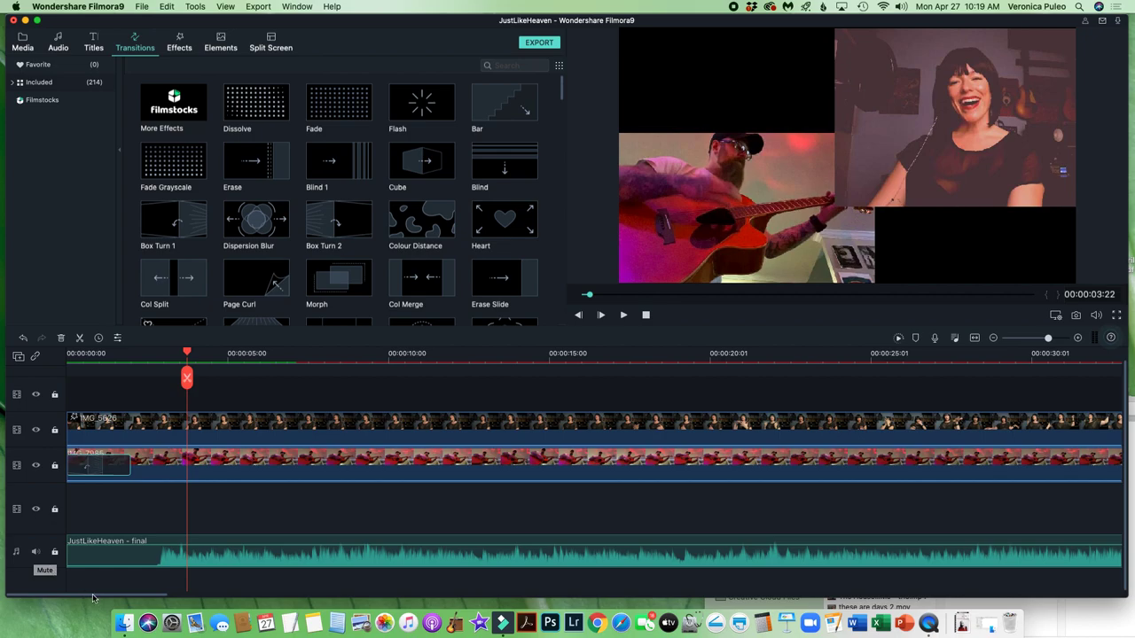
Add a Dissolve transition at the end of the singer clip
{"action": "left_click_drag", "start_coordinate": [94, 598], "coordinate": [819, 557]}
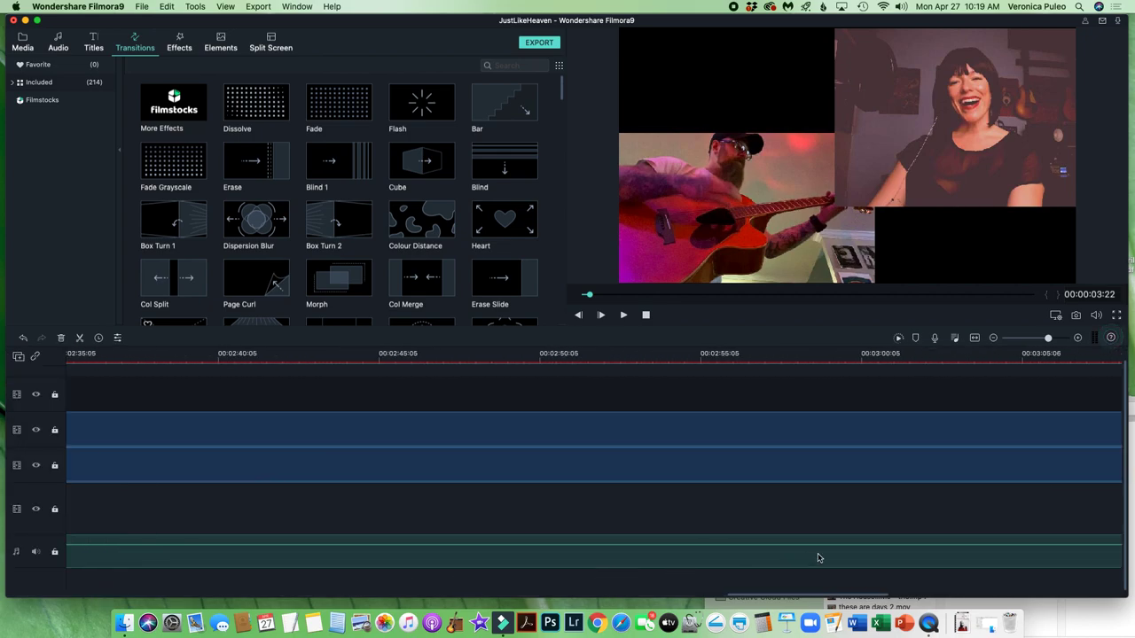
{"action": "scroll", "coordinate": [818, 558], "scroll_direction": "right", "scroll_amount": 10}
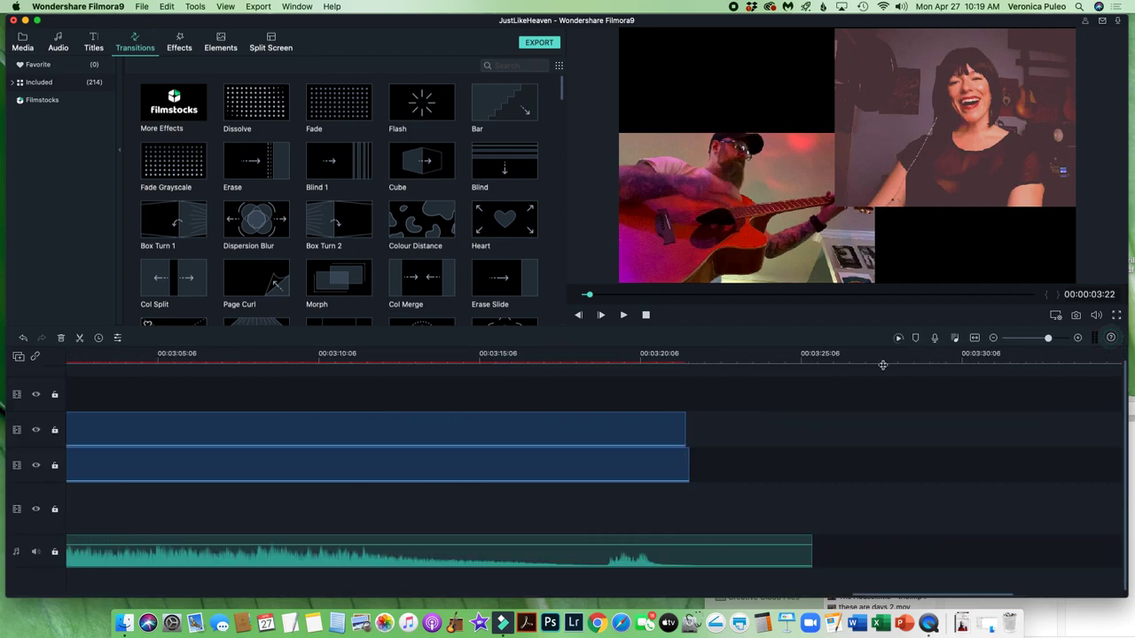
{"action": "left_click", "coordinate": [1025, 338]}
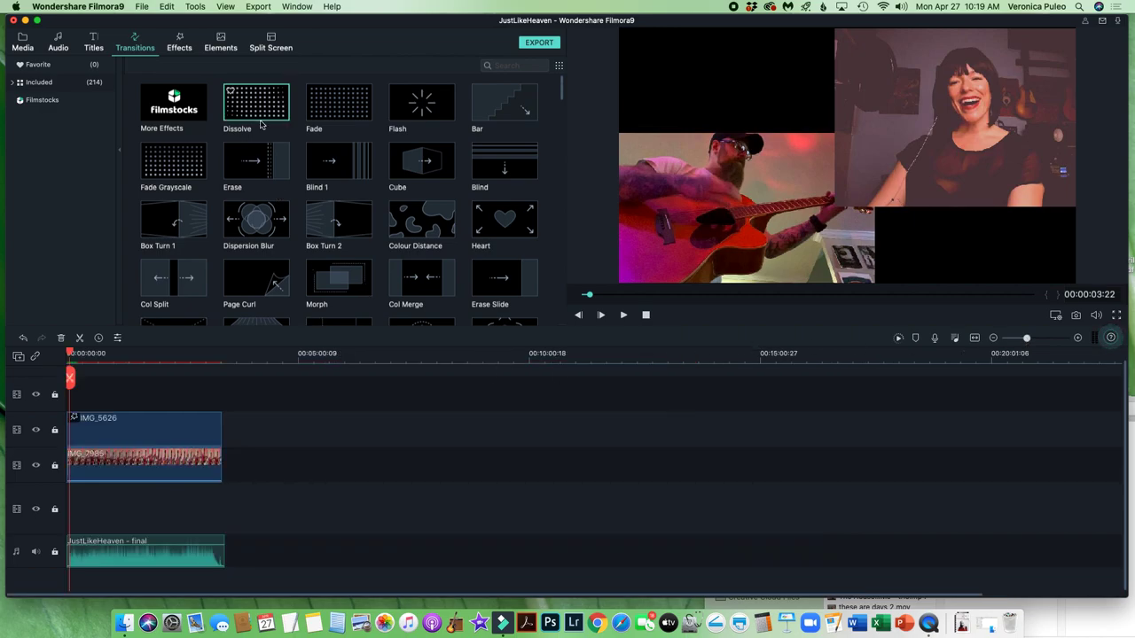
{"action": "left_click_drag", "start_coordinate": [262, 125], "coordinate": [212, 435]}
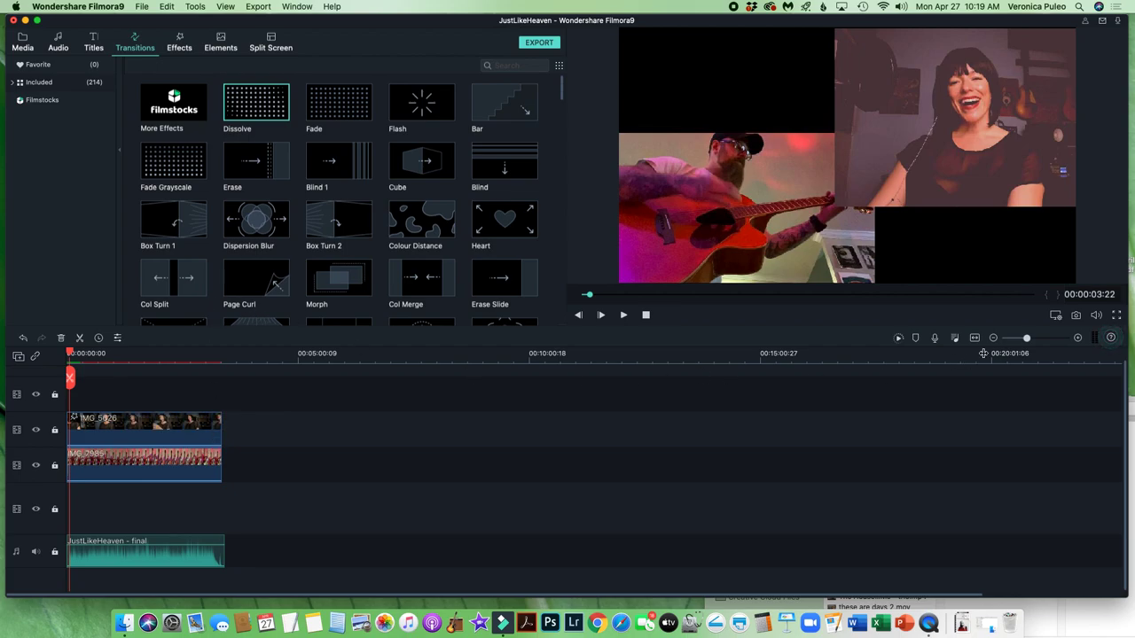
Add a Fade transition at the end of the guitarist clip
{"action": "left_click", "coordinate": [1035, 339]}
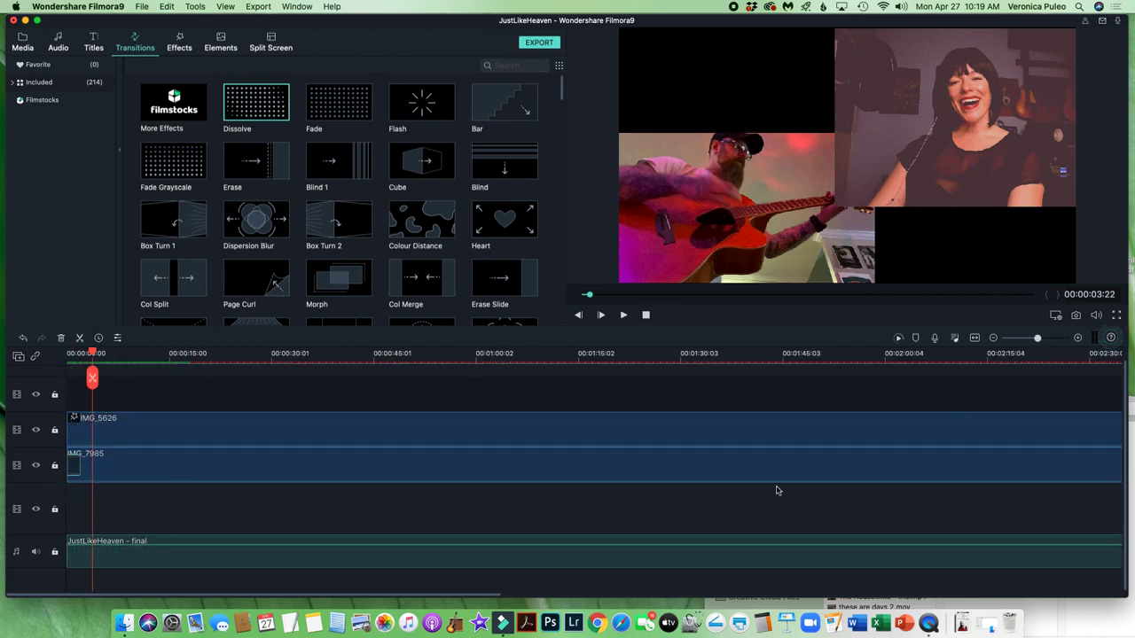
{"action": "scroll", "coordinate": [651, 573], "scroll_direction": "right", "scroll_amount": 10}
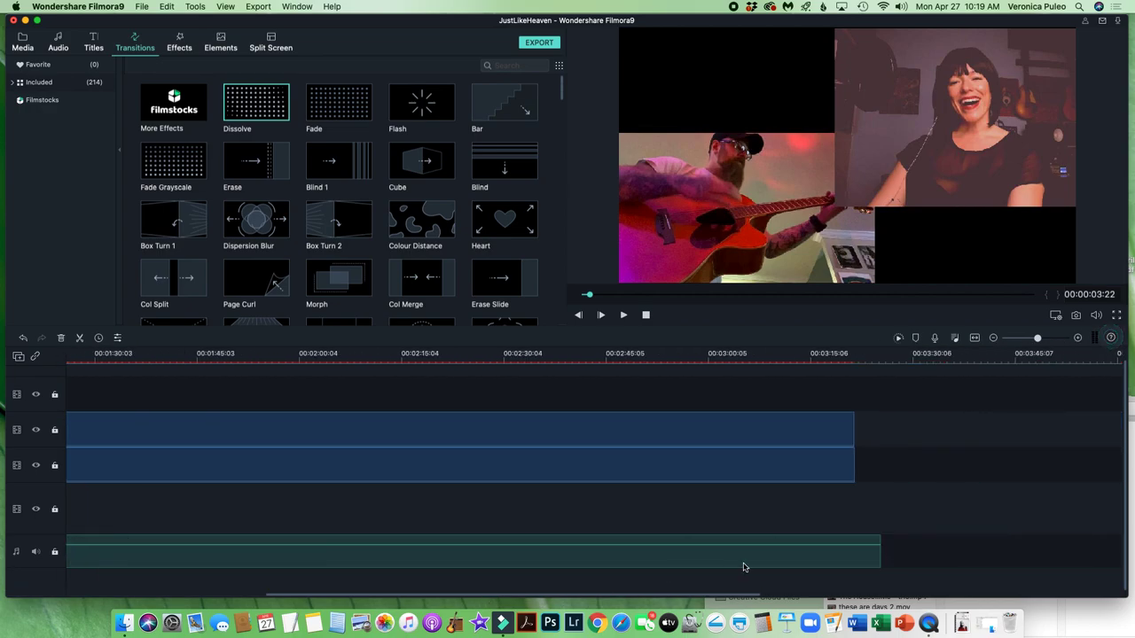
{"action": "mouse_move", "coordinate": [344, 106]}
{"action": "left_mouse_down"}
{"action": "mouse_move", "coordinate": [607, 390]}
{"action": "mouse_move", "coordinate": [847, 468]}
{"action": "left_mouse_up"}
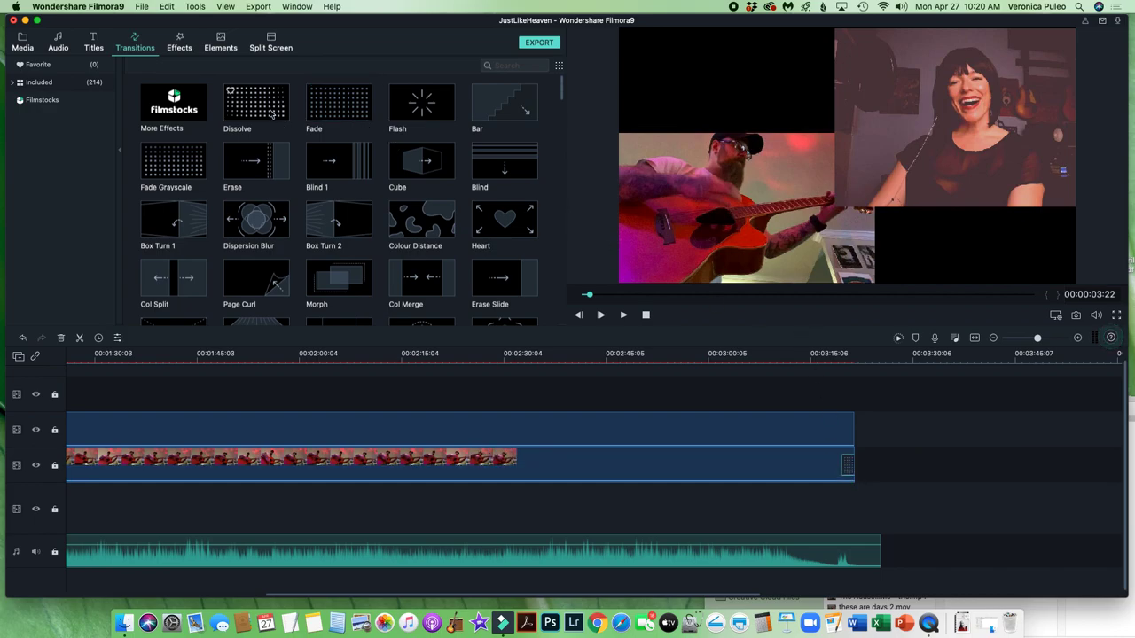
{"action": "mouse_move", "coordinate": [410, 185]}
{"action": "left_mouse_down"}
{"action": "mouse_move", "coordinate": [634, 375]}
{"action": "mouse_move", "coordinate": [772, 446]}
{"action": "mouse_move", "coordinate": [846, 444]}
{"action": "left_mouse_up"}
{"action": "left_click", "coordinate": [820, 361]}
{"action": "key", "text": "space"}
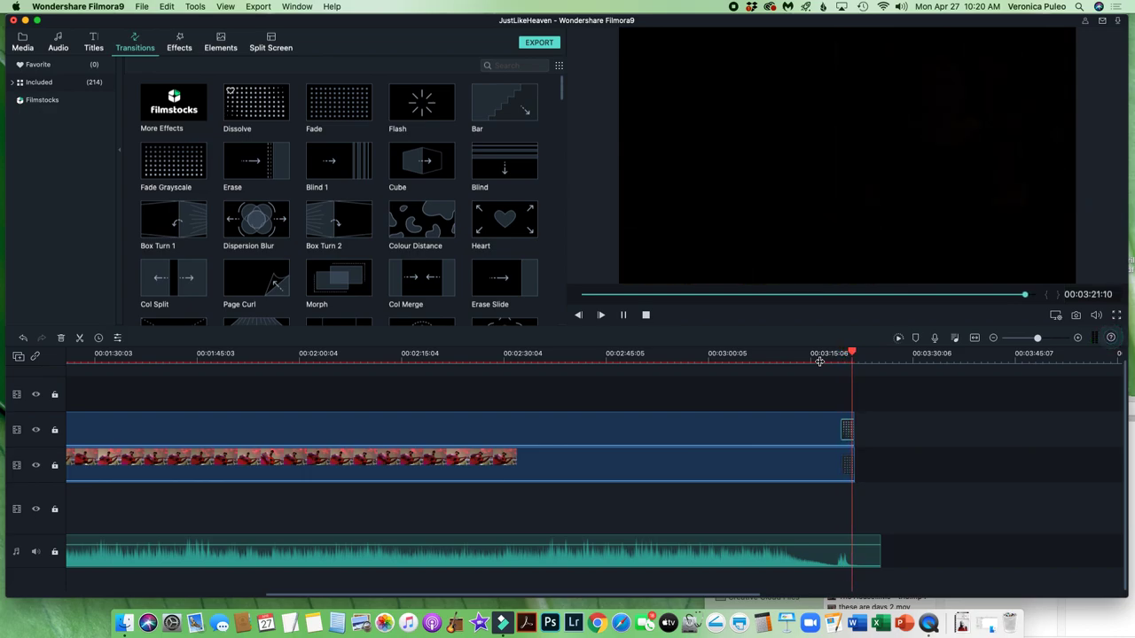
{"action": "key", "text": "space"}
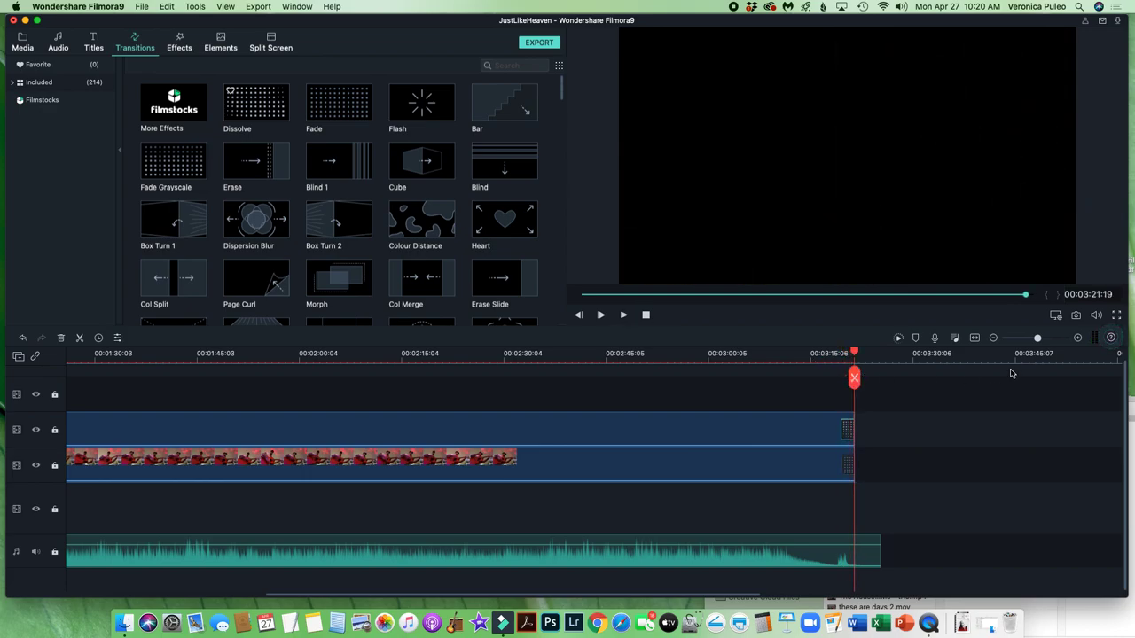